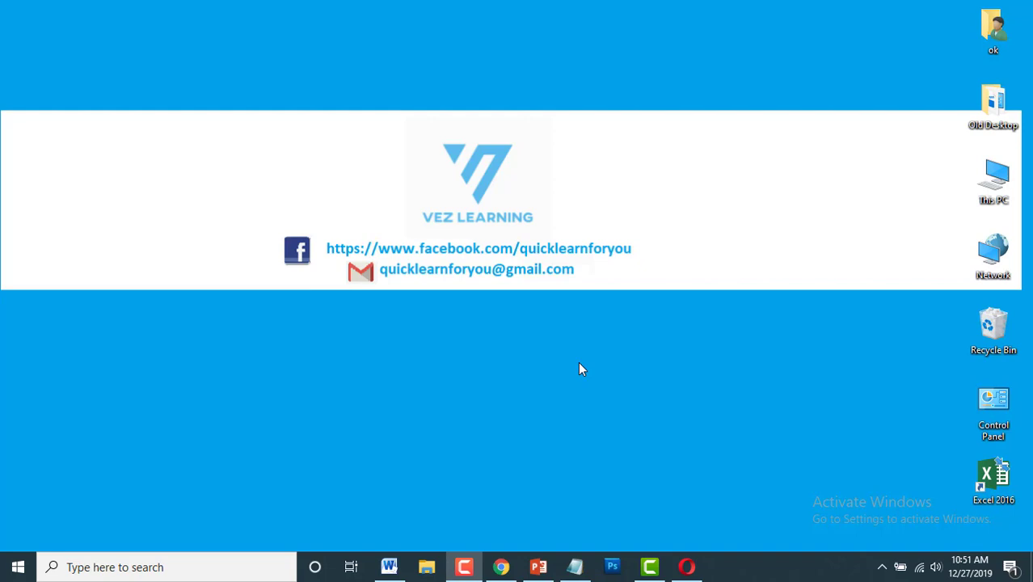
# - Switch to the Word outline and add the sub-item "8 gb Ram" under the "What is Android" heading
pyautogui.click(388, 566)
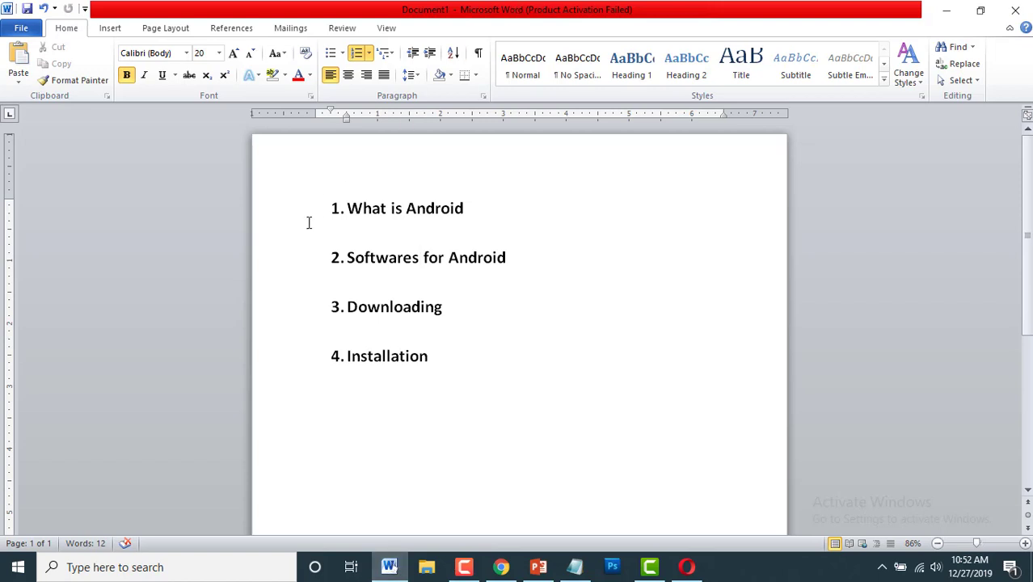
pyautogui.click(353, 208)
pyautogui.moveTo(354, 209); pyautogui.dragTo(456, 208)
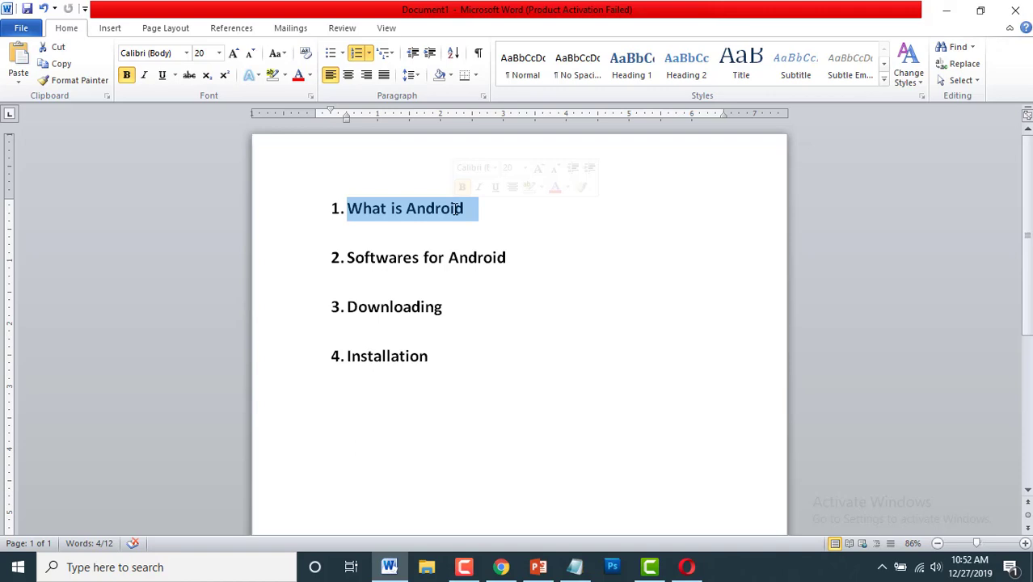
pyautogui.click(489, 209)
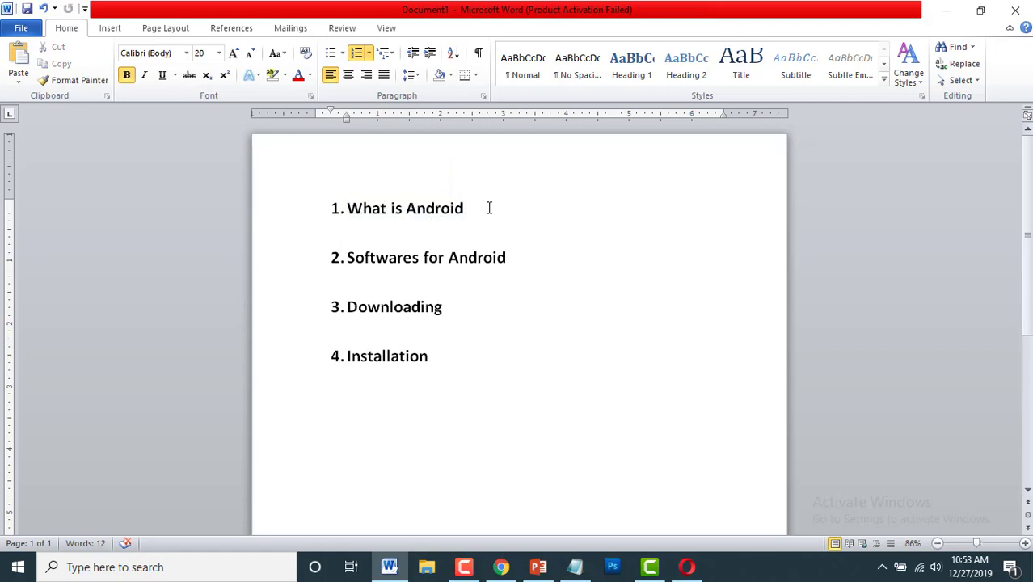
pyautogui.press('Return')
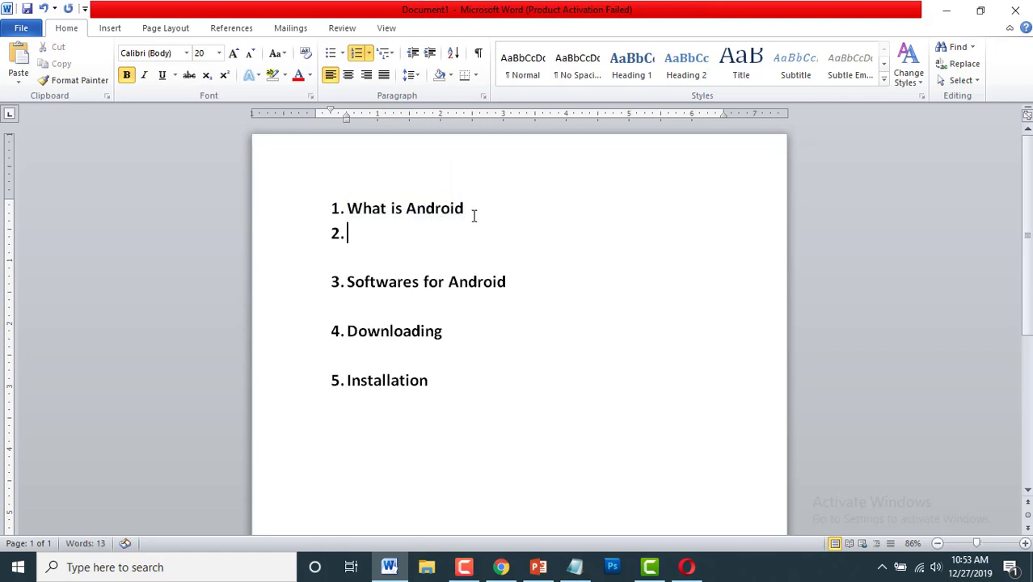
pyautogui.press('Tab')
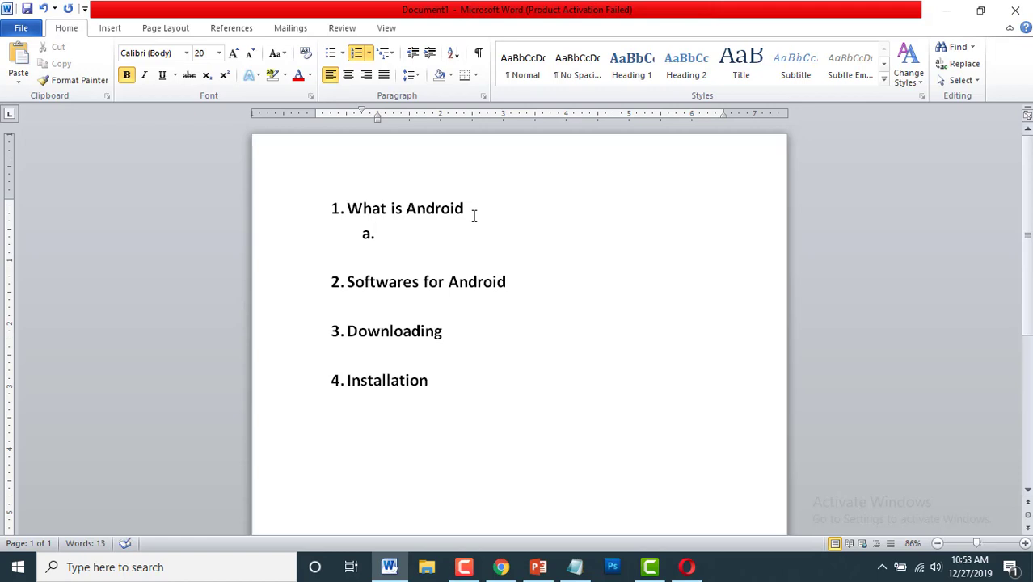
pyautogui.write('*')
pyautogui.press('BackSpace')
pyautogui.write('8 gb Ram')
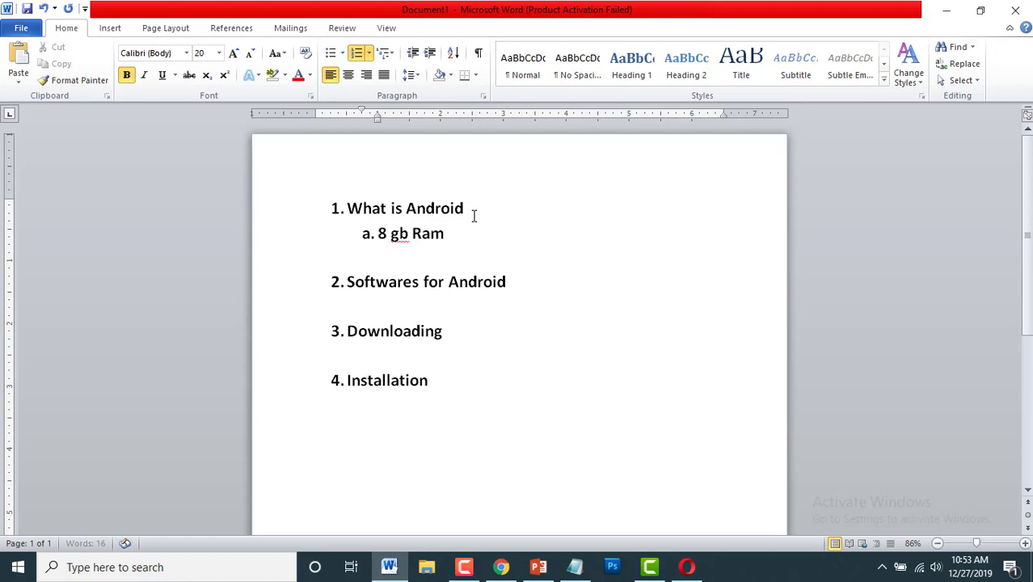
# - Add a second sub-item "Strong ... SSD" under "What is Android" and select the "Softwares for Android" heading
pyautogui.press('Return')
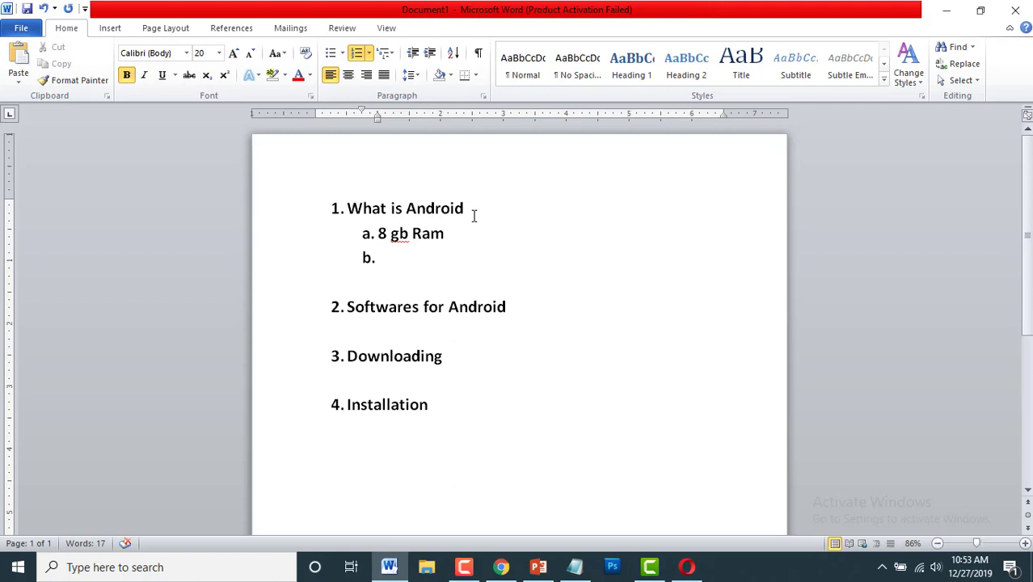
pyautogui.write('Stron')
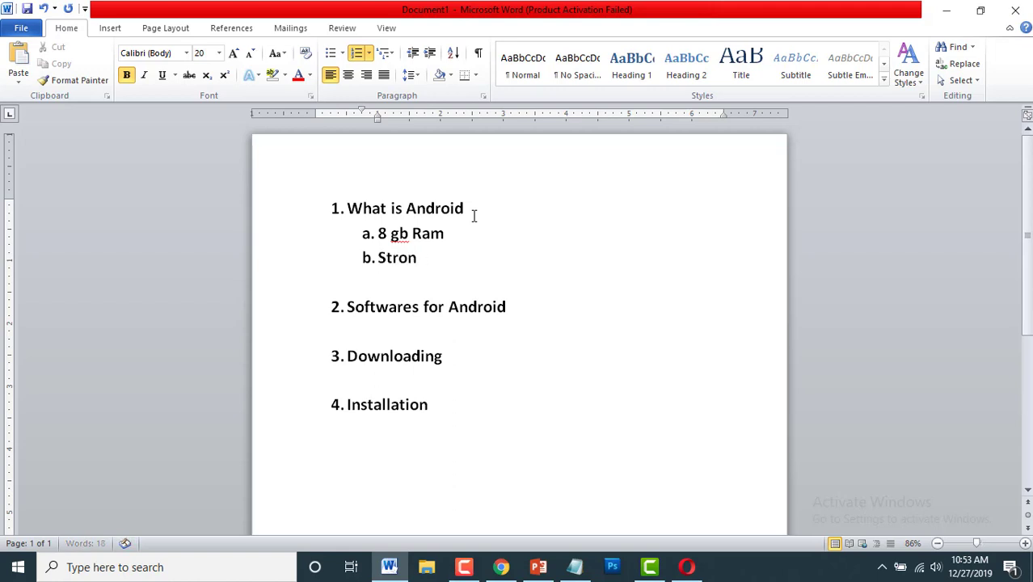
pyautogui.write('g ... SSD')
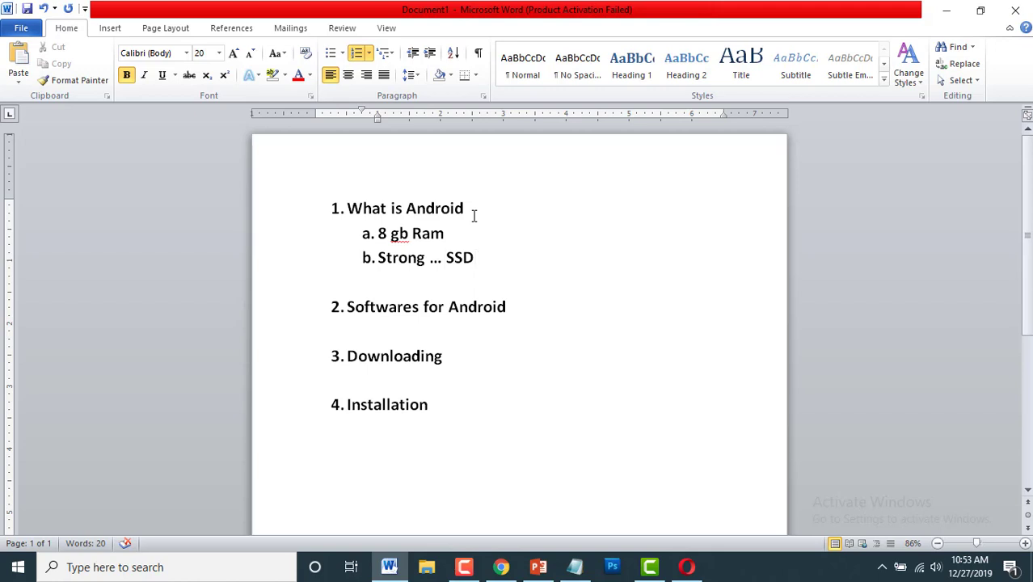
pyautogui.hotkey('ctrl', 'shift', 'Left')
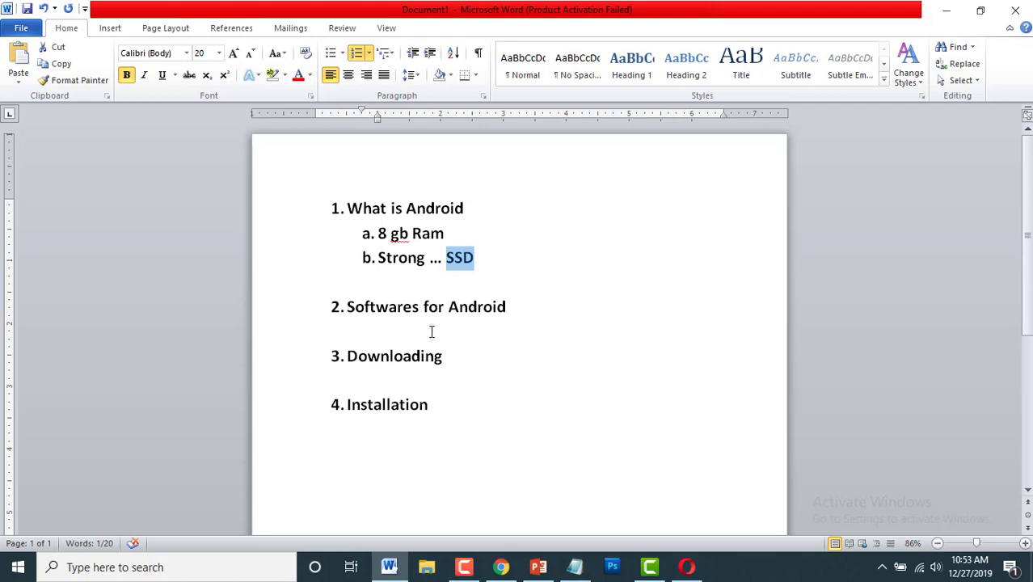
pyautogui.moveTo(347, 306); pyautogui.dragTo(510, 308)
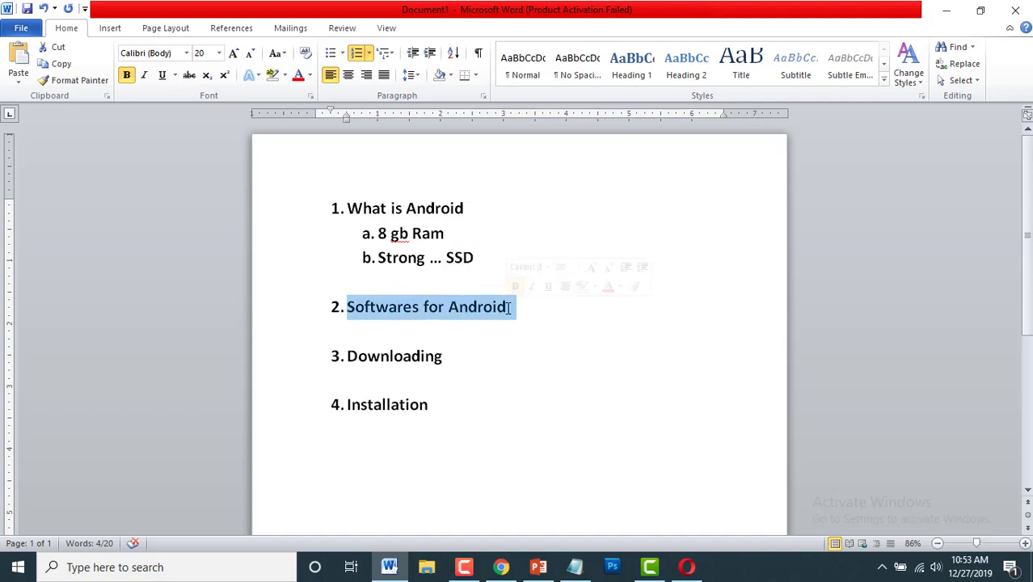
# - Switch to the Opera browser and search Google for "android studio download"
pyautogui.click(687, 566)
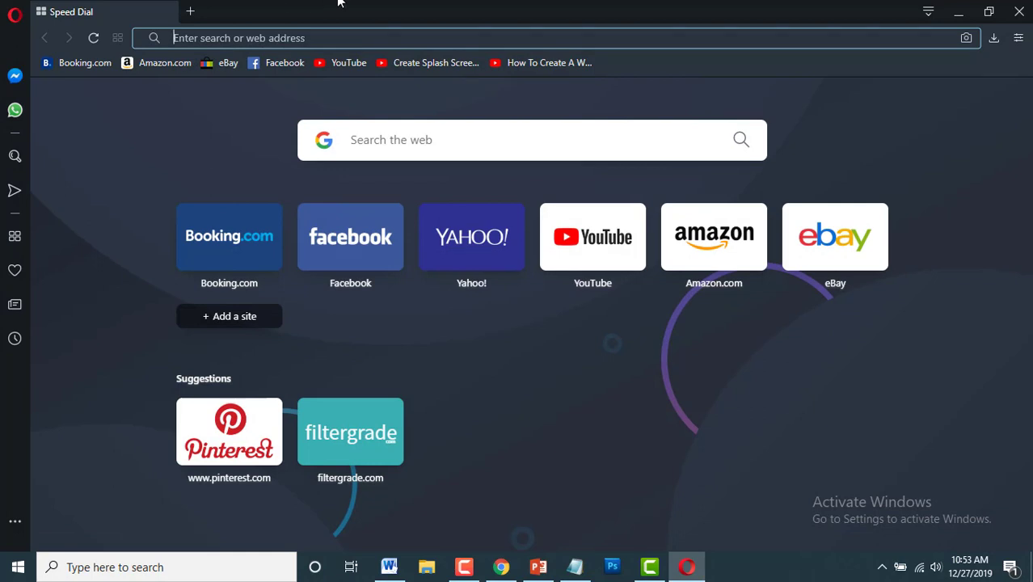
pyautogui.write('googl')
pyautogui.press('Return')
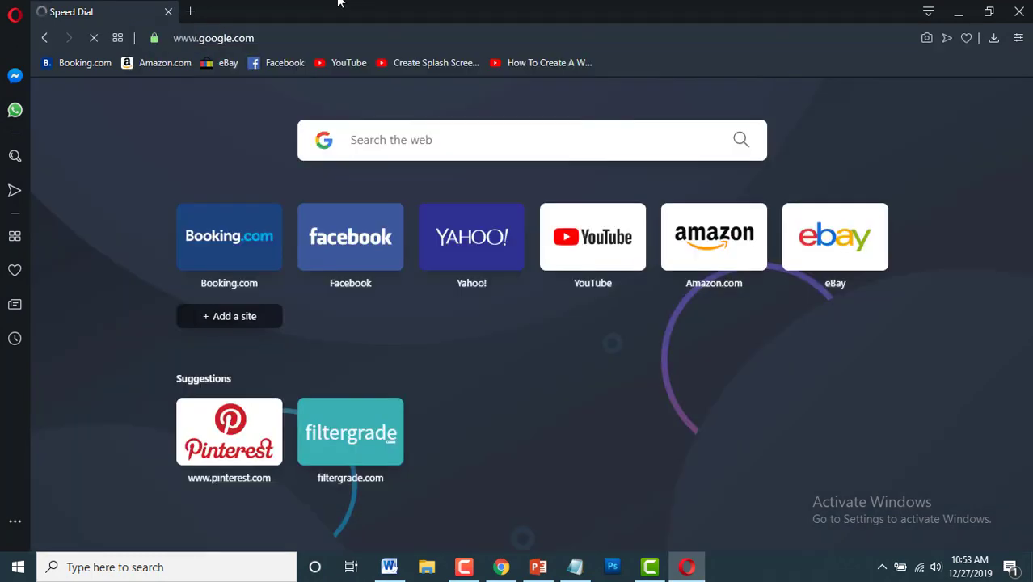
pyautogui.write('a')
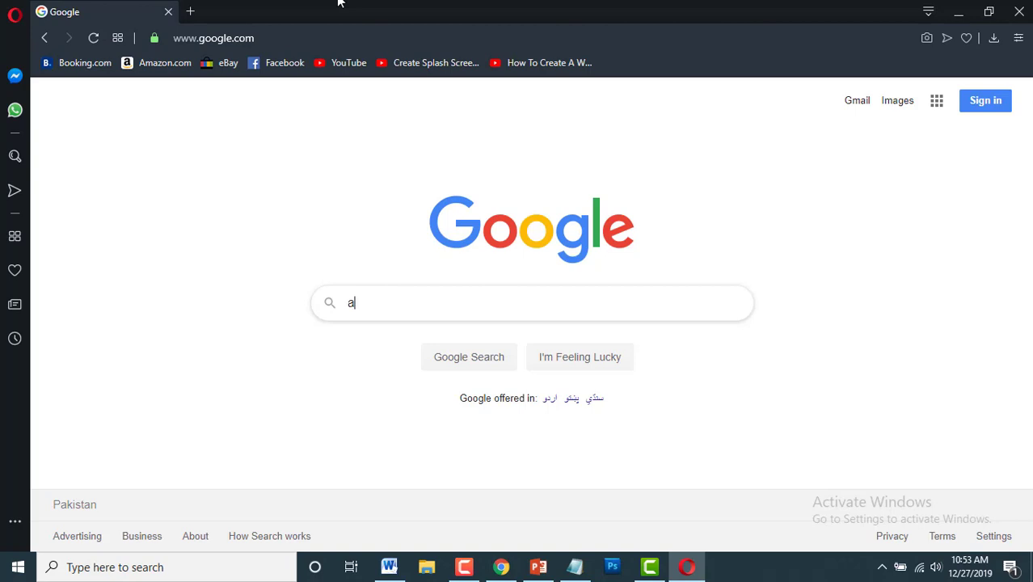
pyautogui.write('ndroid studio')
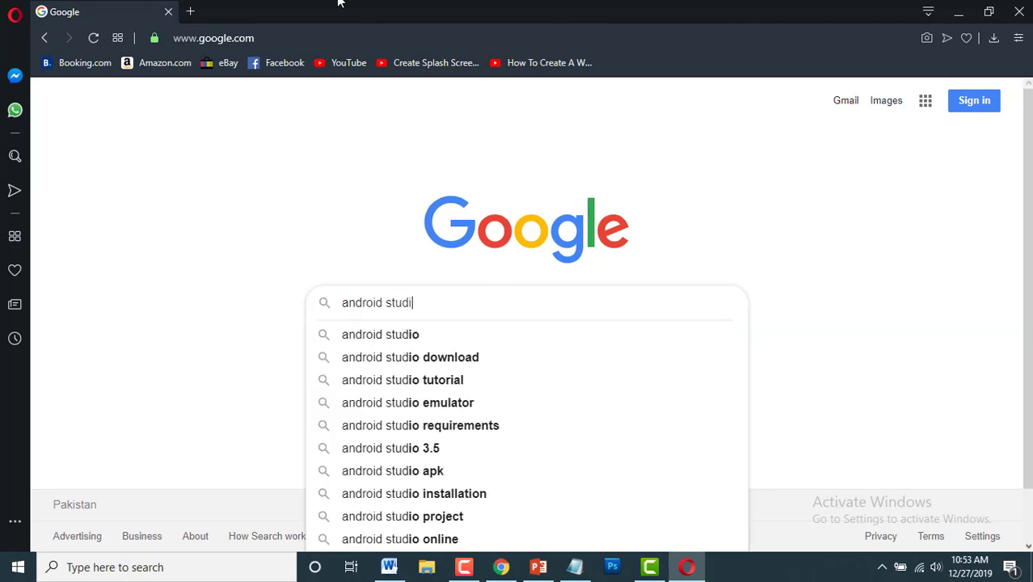
pyautogui.press('Down')
pyautogui.press('Down')
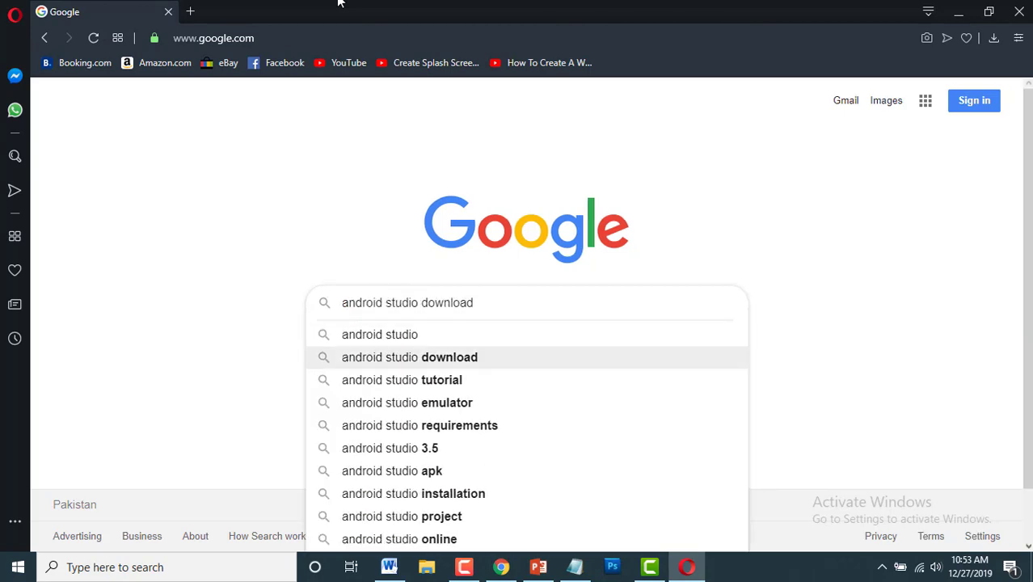
pyautogui.press('Return')
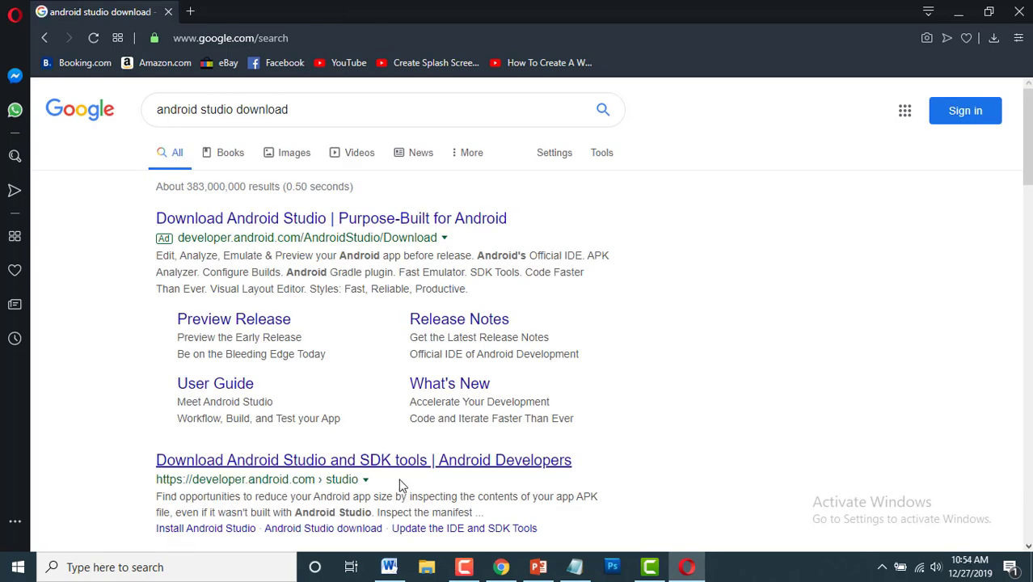
# - Open the Android Developers Studio download page, accept the terms and conditions, and start the Windows download
pyautogui.click(410, 461)
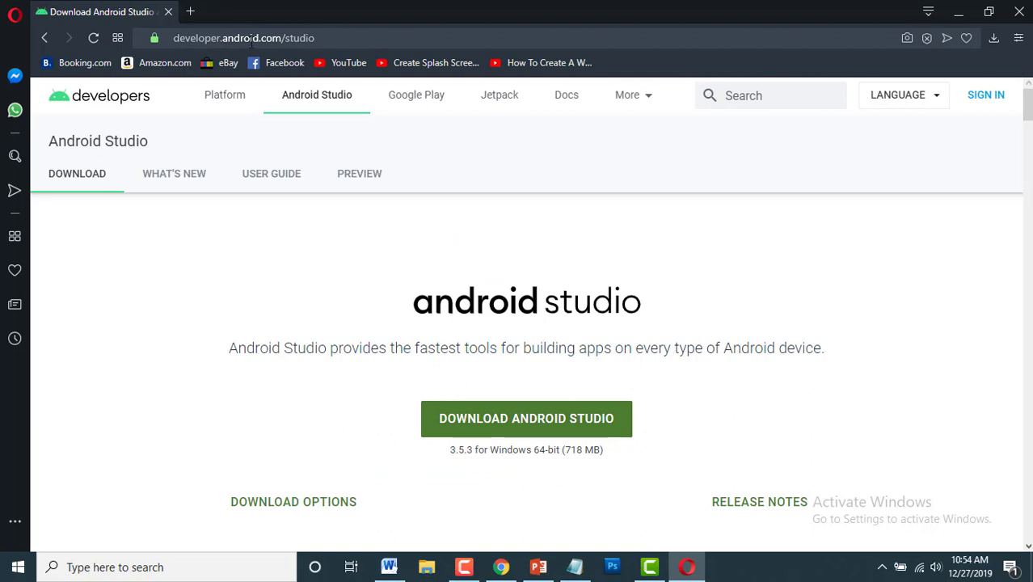
pyautogui.click(539, 429)
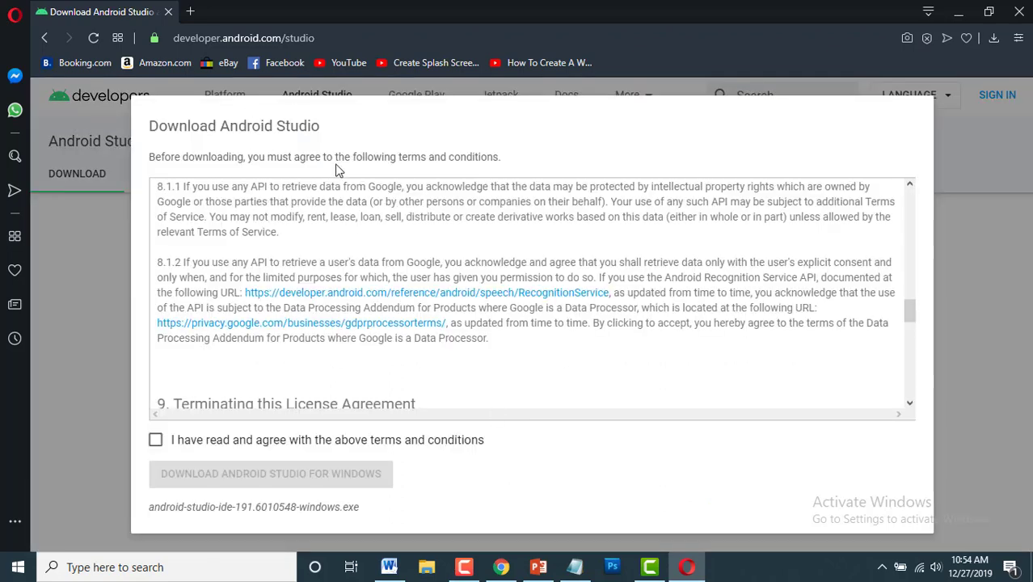
pyautogui.click(156, 442)
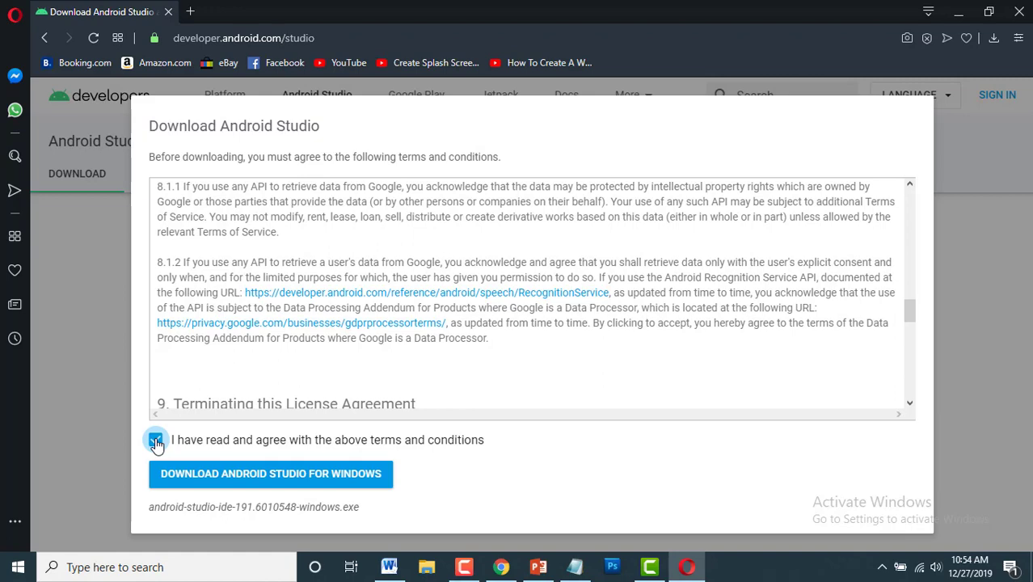
pyautogui.click(259, 476)
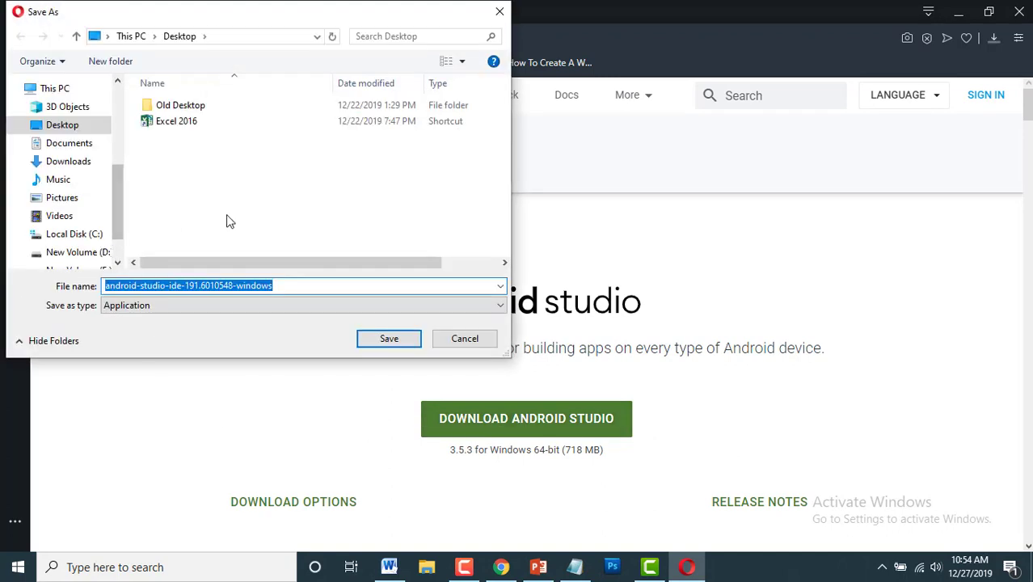
# - Create a folder named "Android Studio Software" on the Desktop and save the installer in it
pyautogui.click(113, 61)
pyautogui.write('A')
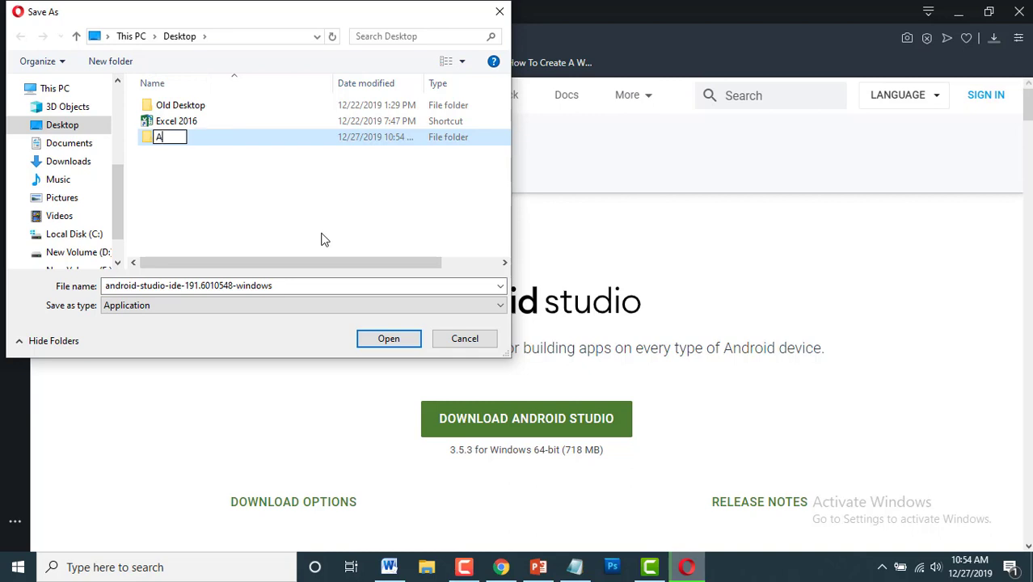
pyautogui.write('ndroid Stu')
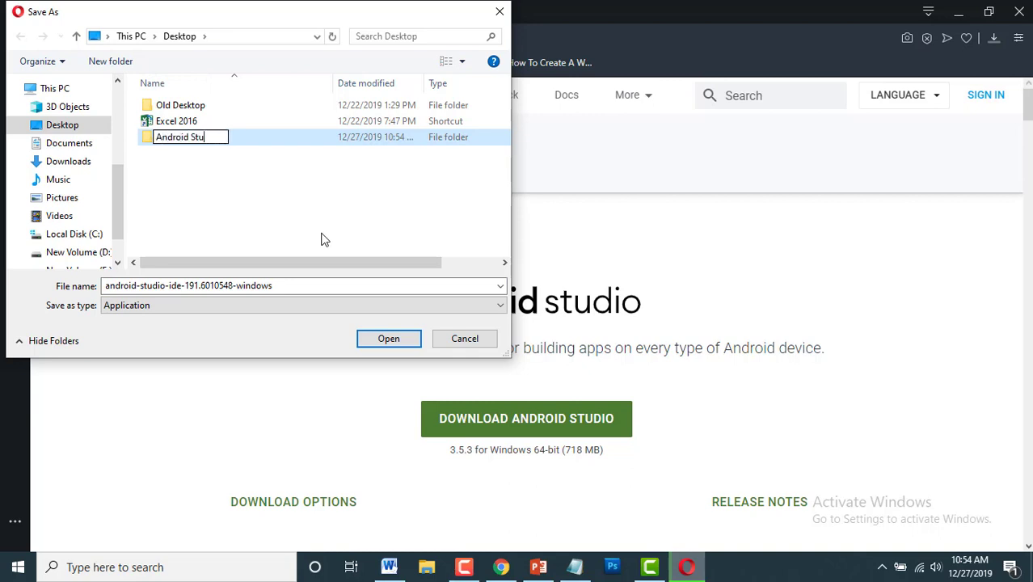
pyautogui.write('dio Software')
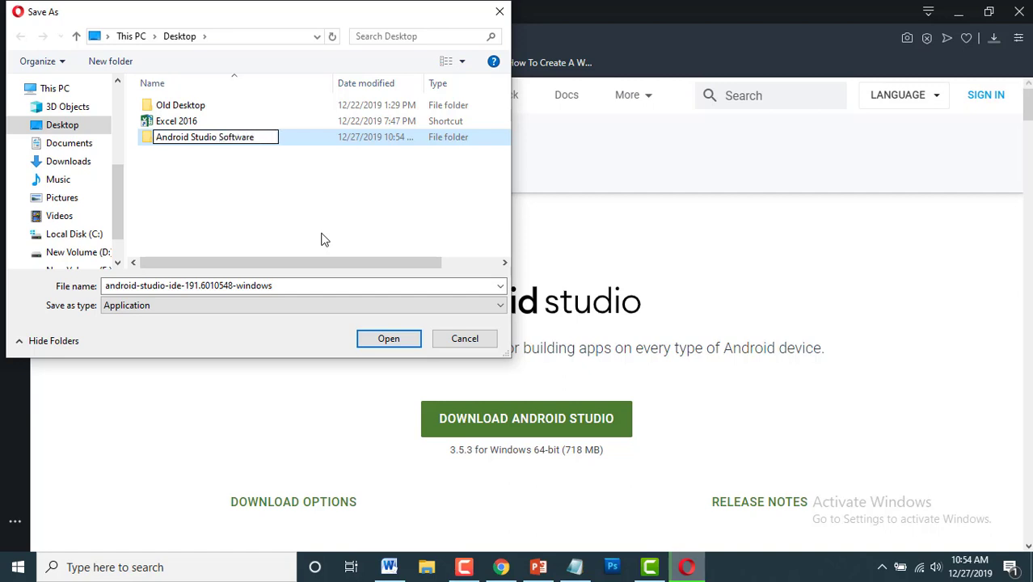
pyautogui.press('Return')
pyautogui.press('Return')
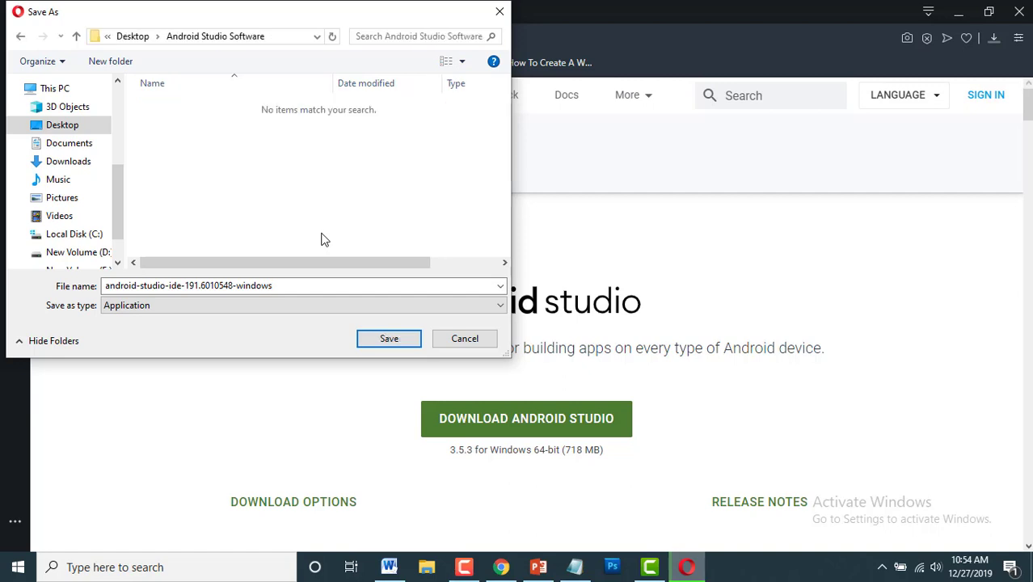
pyautogui.click(388, 341)
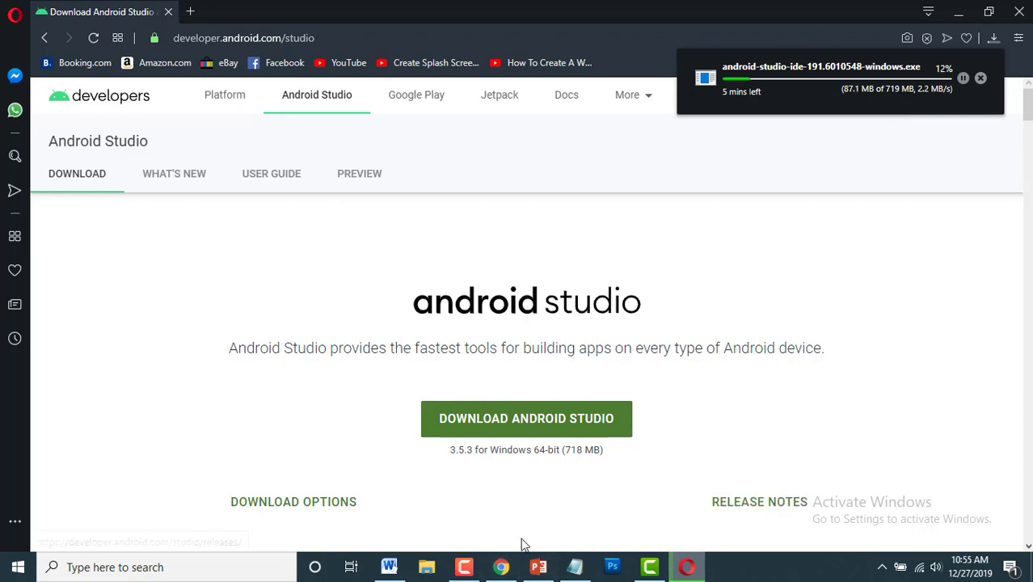
pyautogui.click(464, 567)
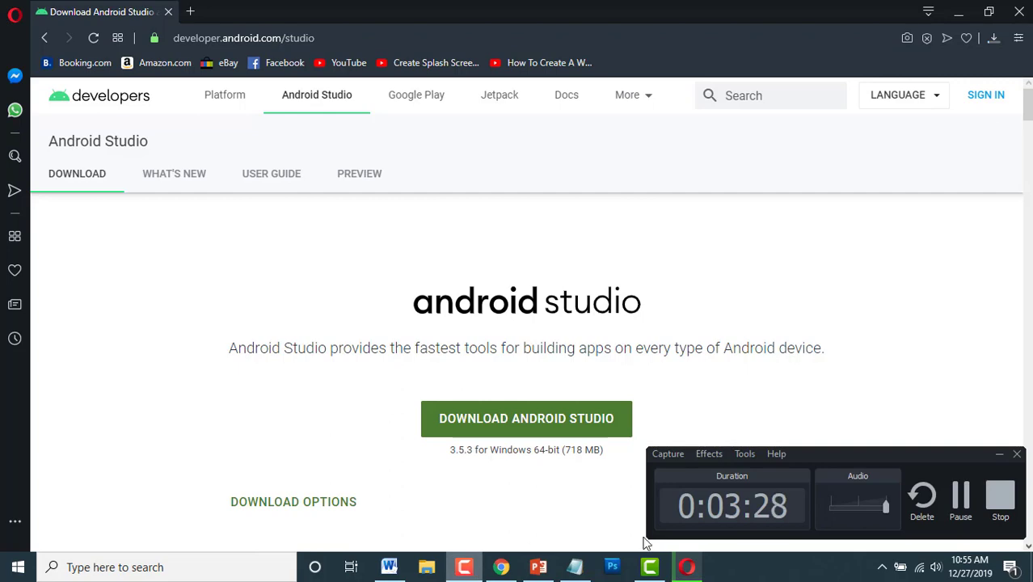
pyautogui.click(961, 496)
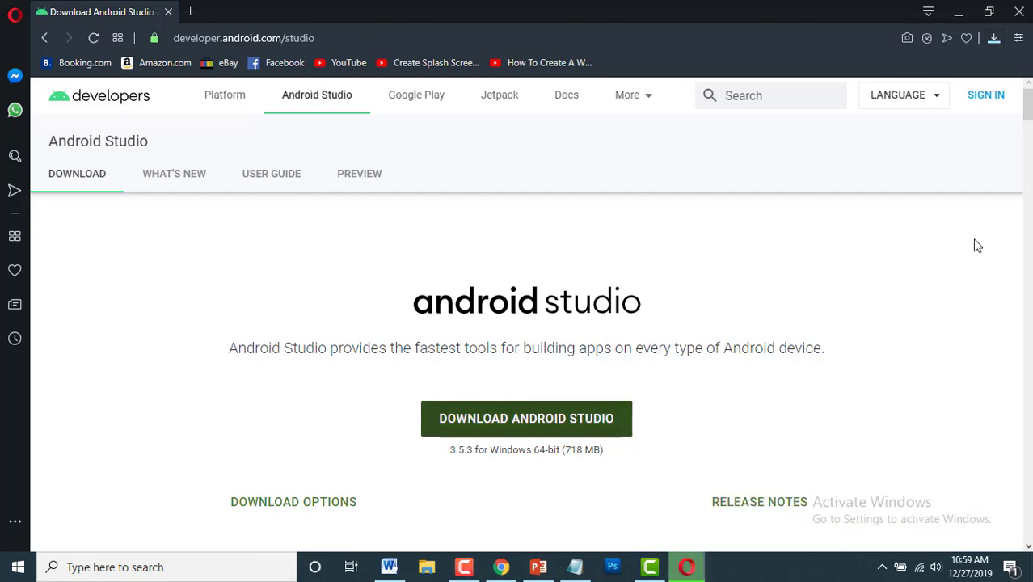
# - Check the browser's download list and open the "Android Studio Software" folder on the desktop
pyautogui.click(994, 39)
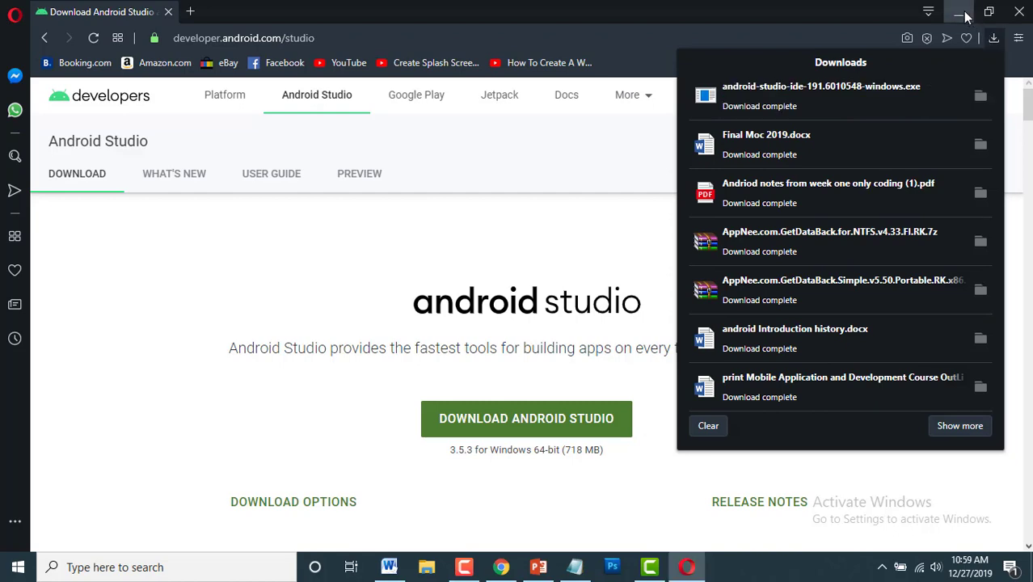
pyautogui.click(959, 13)
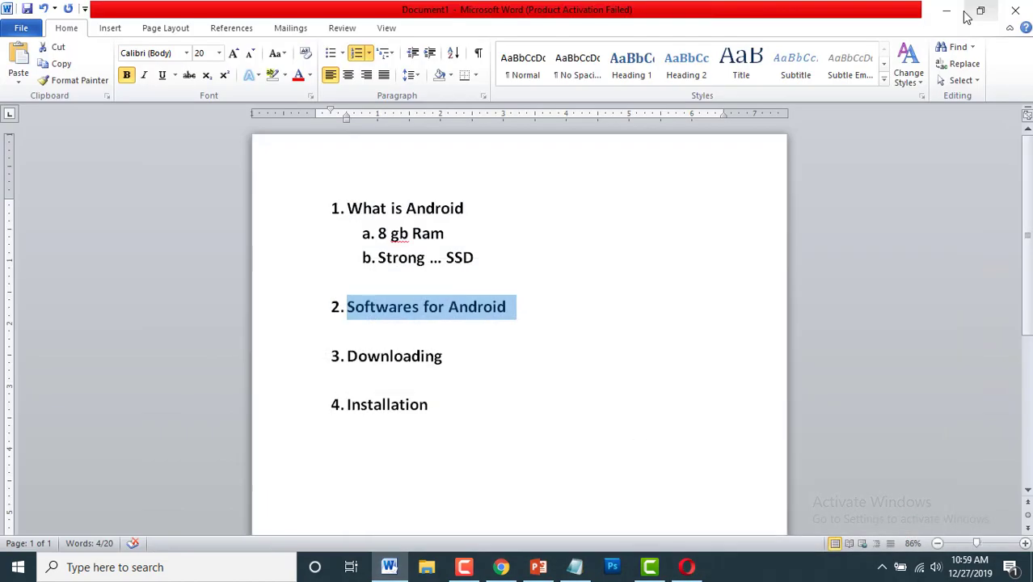
pyautogui.click(960, 13)
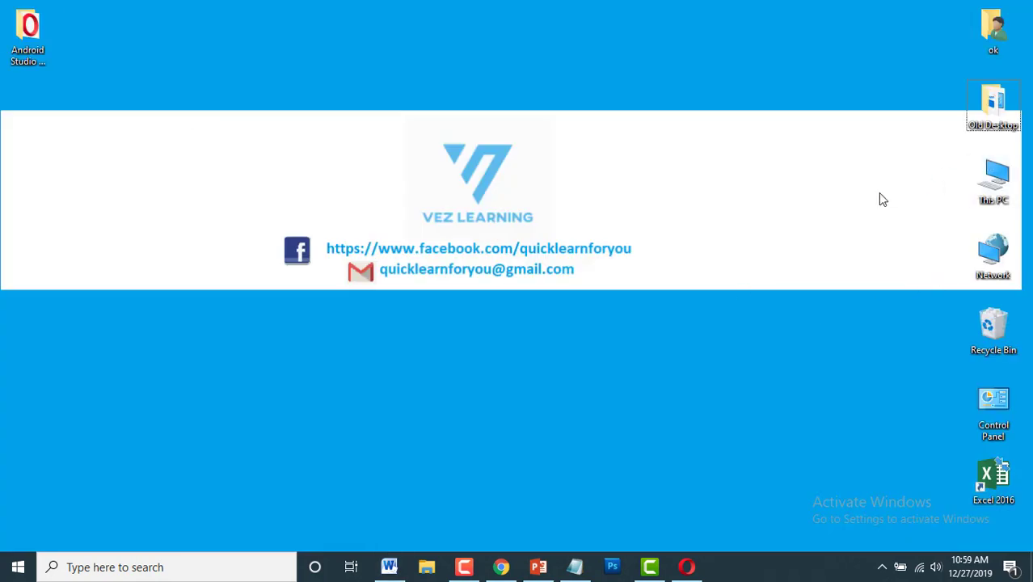
pyautogui.doubleClick(25, 38)
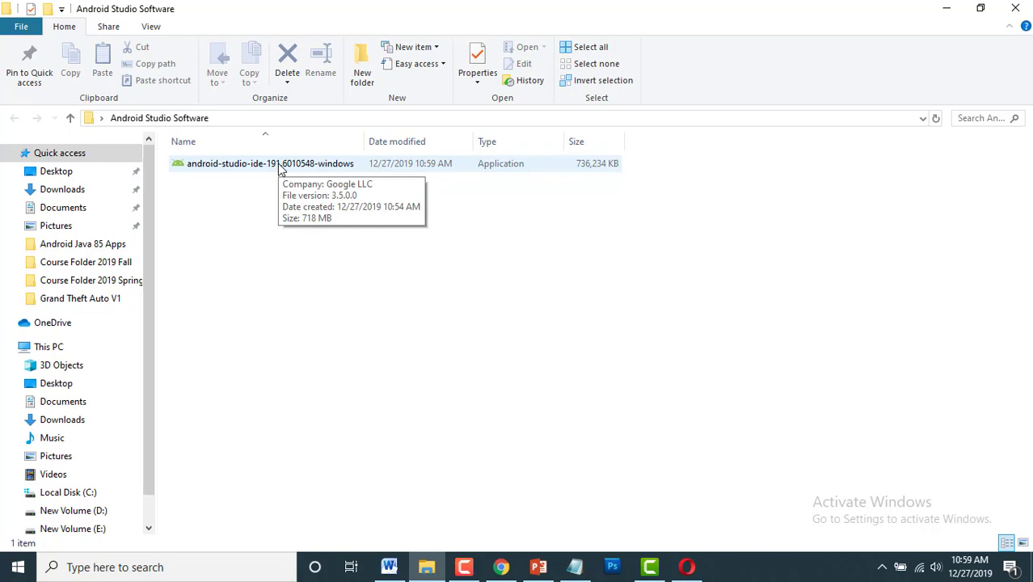
# - Launch the android-studio-ide-191.6010548-windows installer and continue past the welcome page to the component selection
pyautogui.click(271, 167)
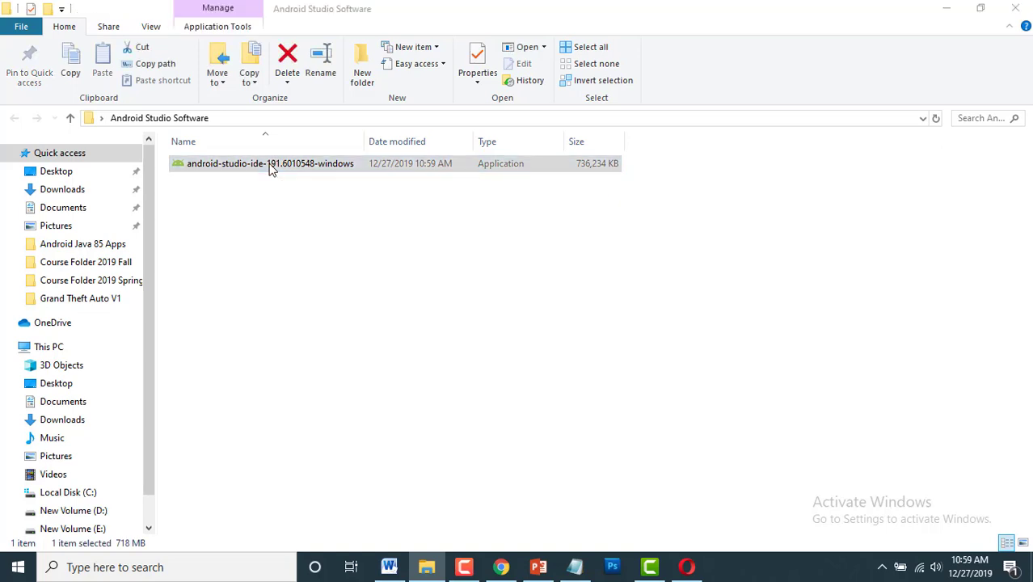
pyautogui.doubleClick(271, 166)
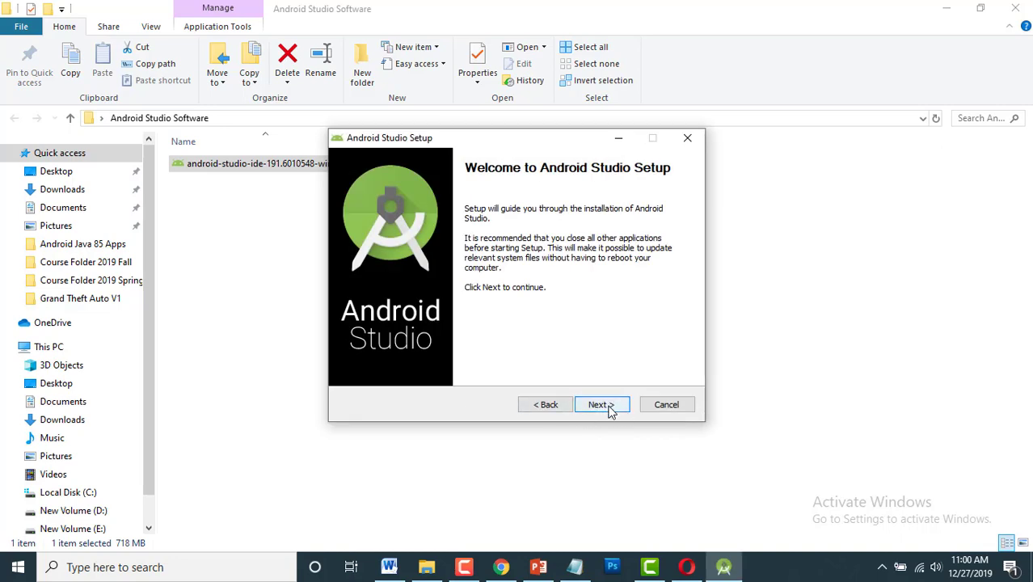
pyautogui.click(612, 410)
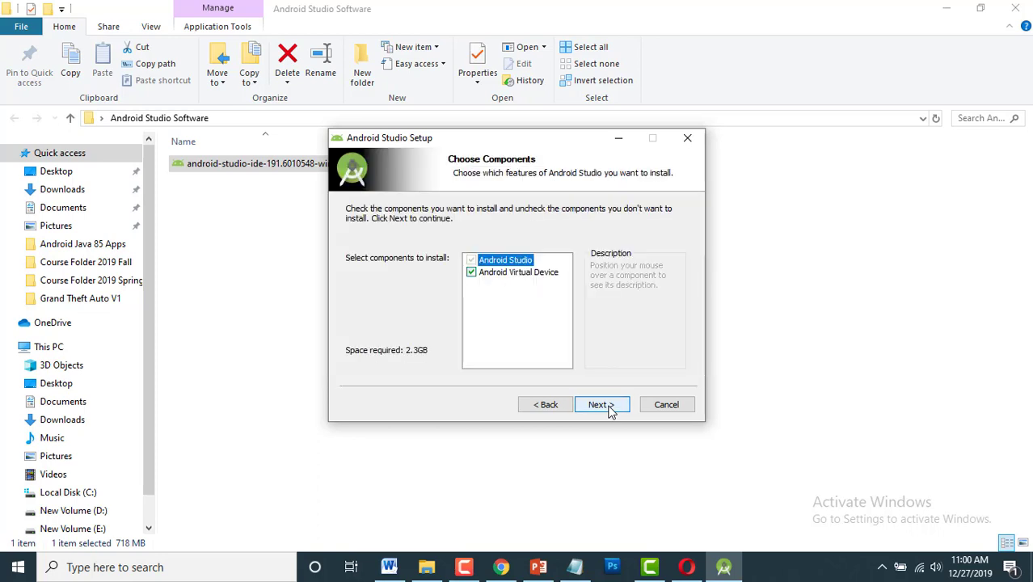
# - Install Android Studio with both components in the default location, toggling the Do not create shortcuts option, and show the installation details
pyautogui.click(611, 411)
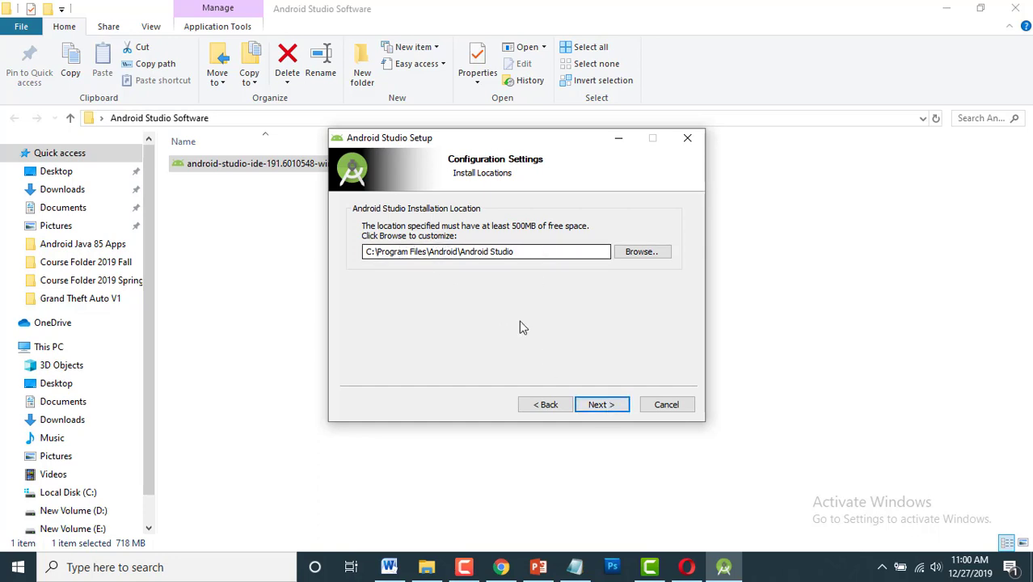
pyautogui.click(602, 405)
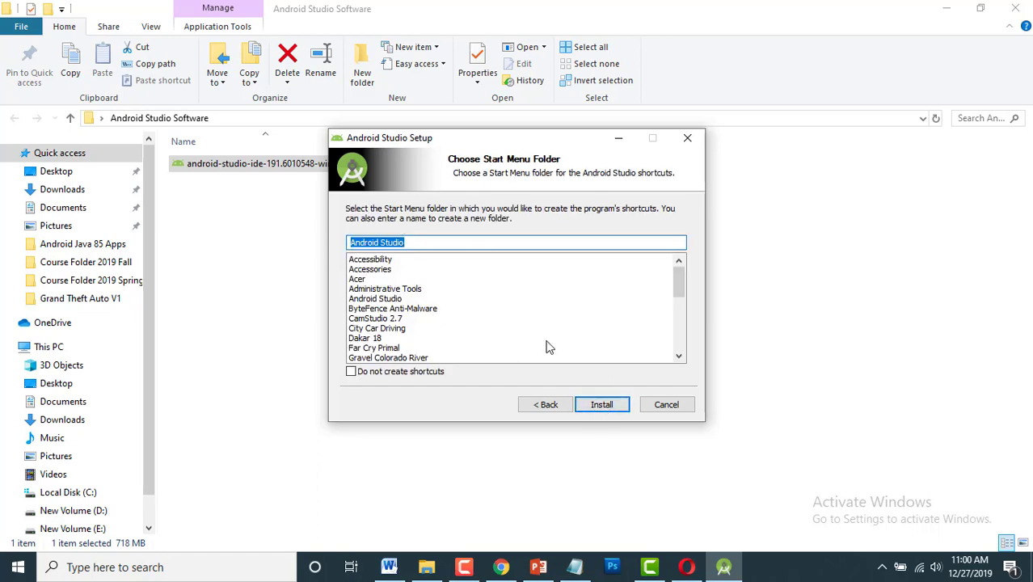
pyautogui.click(411, 374)
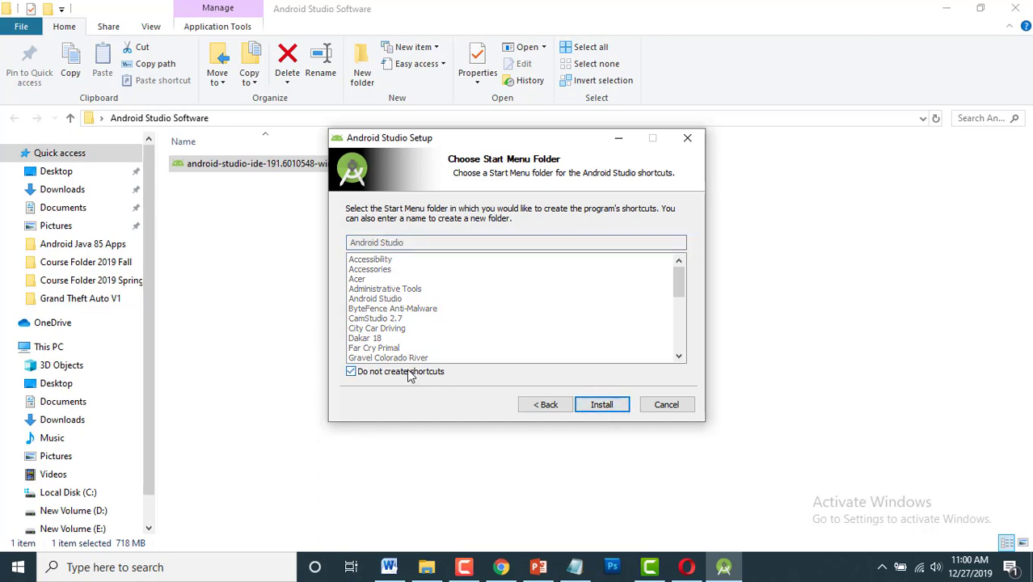
pyautogui.click(602, 405)
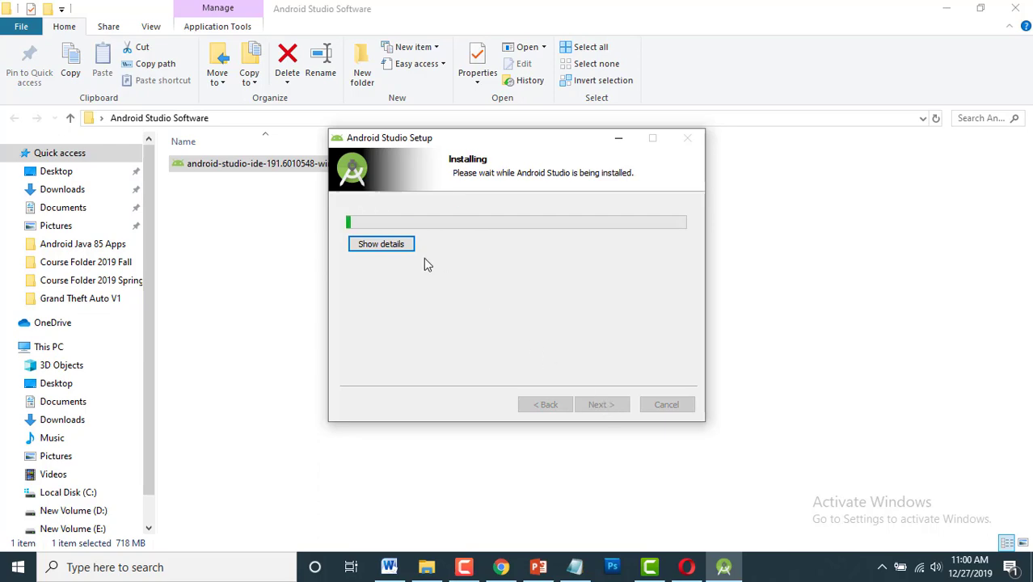
pyautogui.click(381, 244)
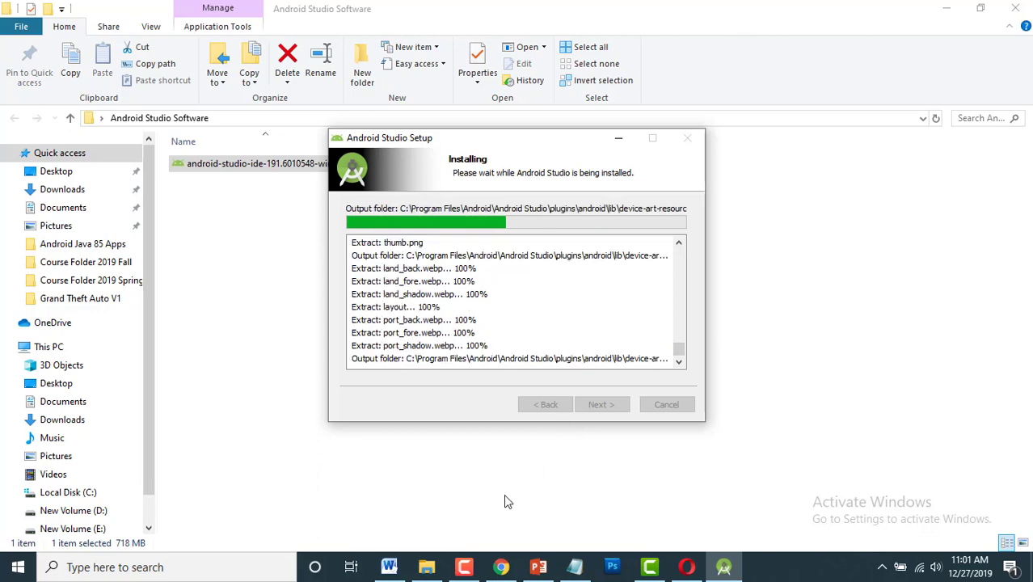
pyautogui.click(465, 566)
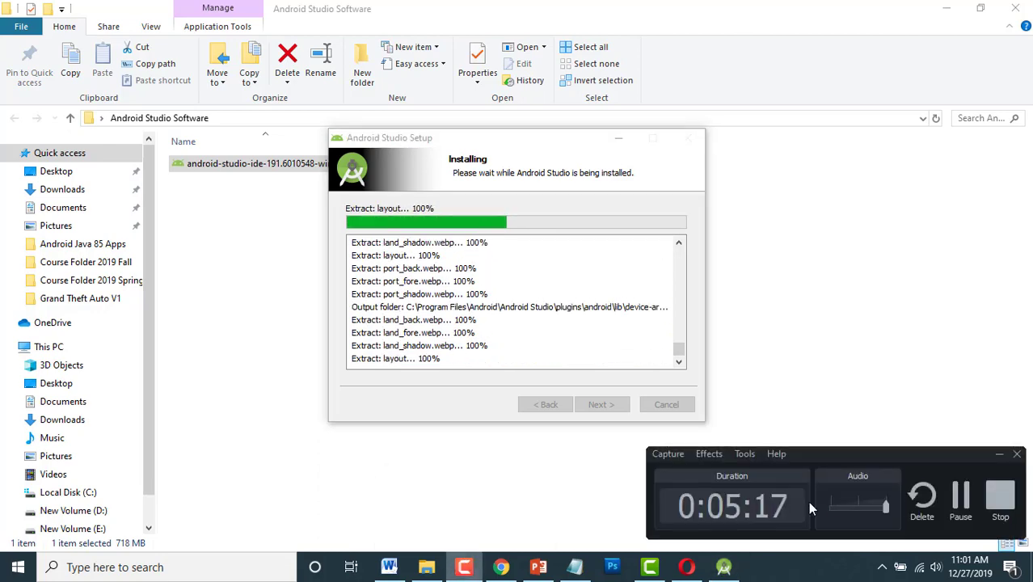
pyautogui.click(960, 503)
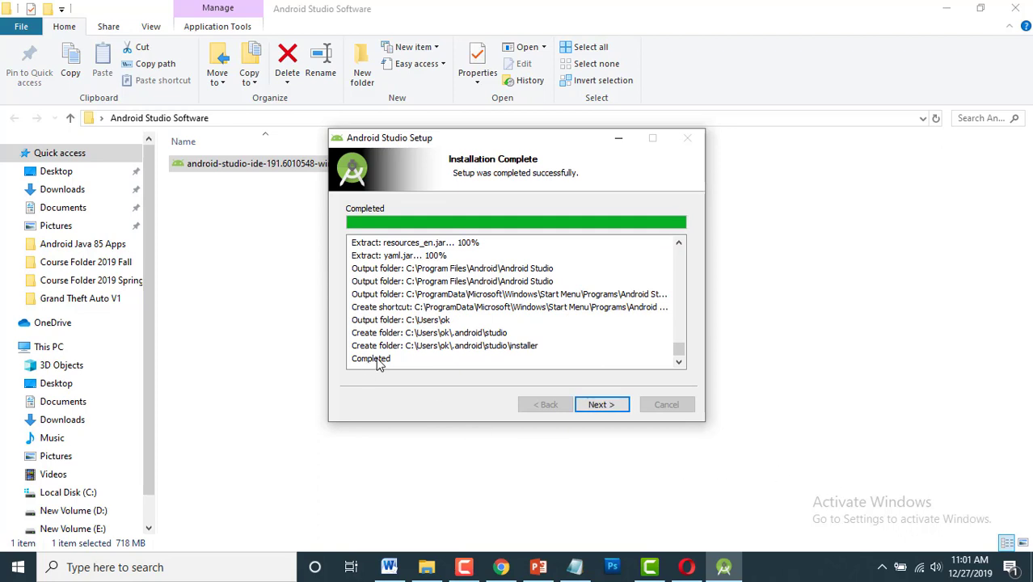
# - Continue past the completed installation and finish the setup with Start Android Studio enabled
pyautogui.click(620, 411)
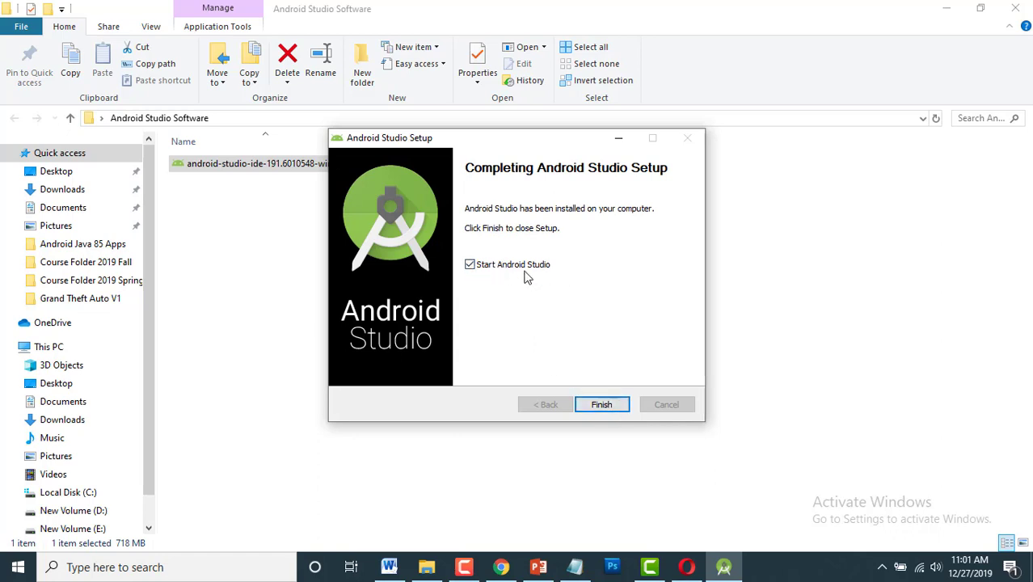
pyautogui.click(603, 405)
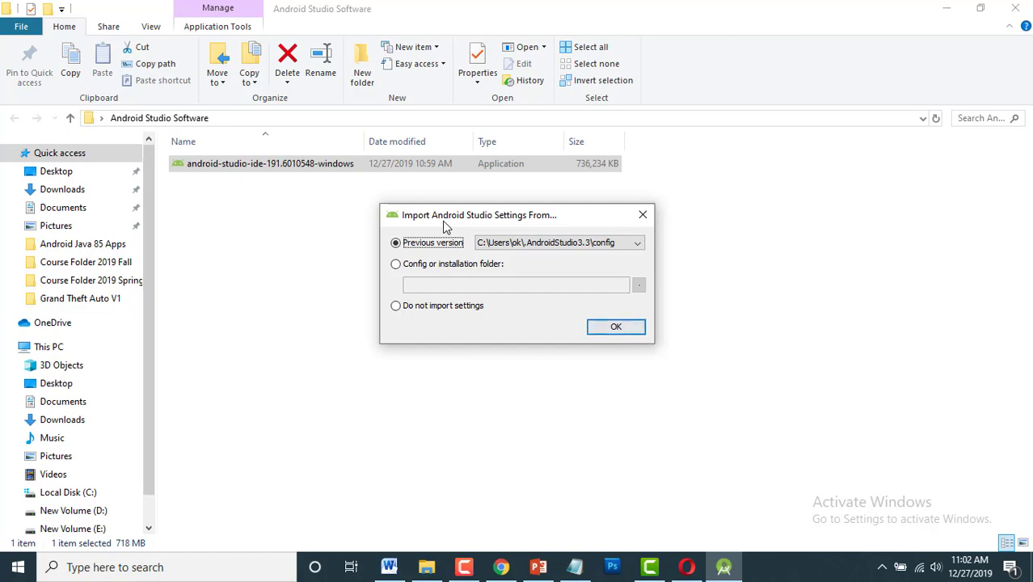
# - Choose not to import previous settings and delete the unused .AndroidStudio3.3 directory
pyautogui.click(430, 309)
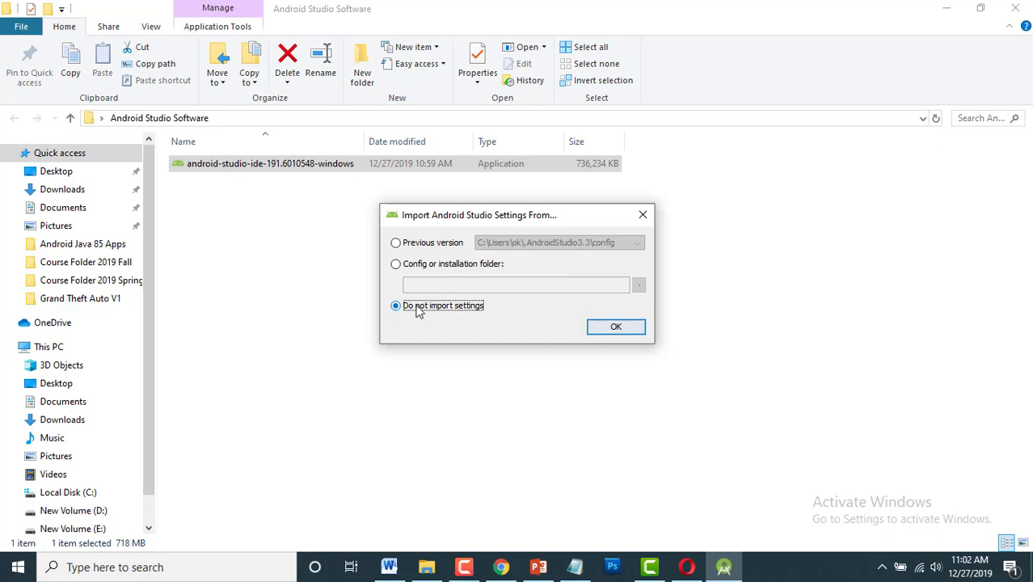
pyautogui.click(612, 333)
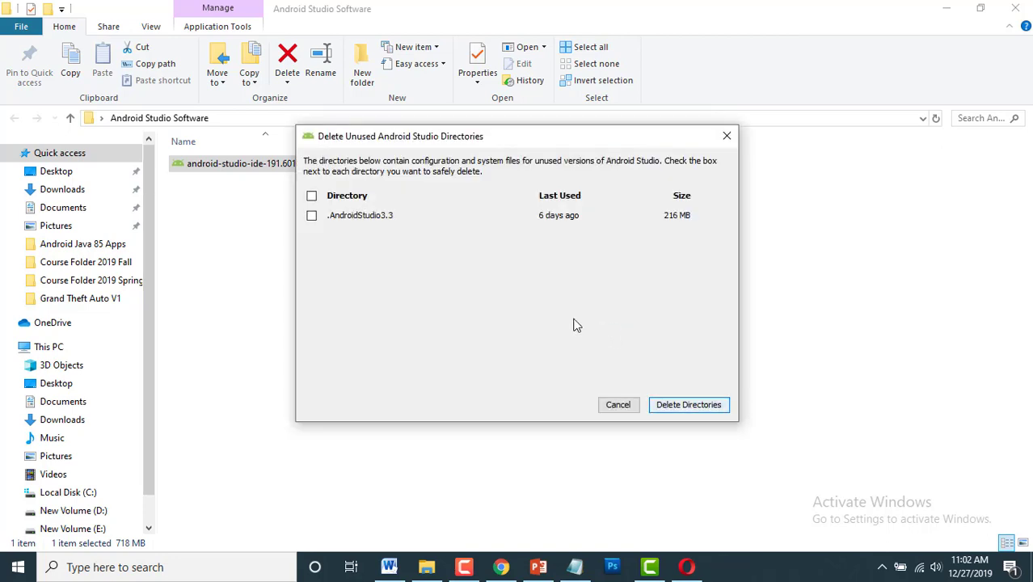
pyautogui.click(312, 197)
pyautogui.click(702, 410)
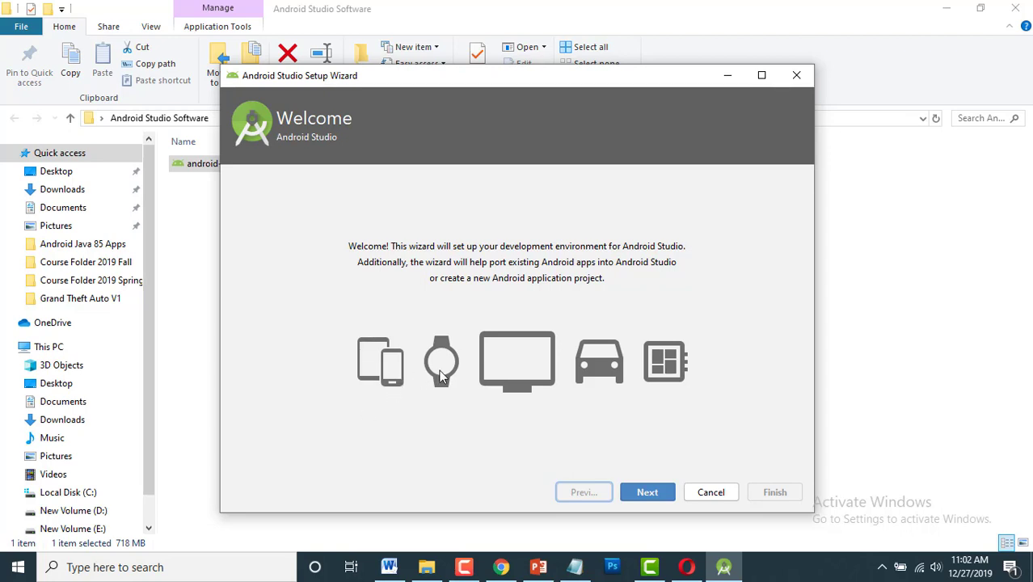
# - Complete the setup wizard with the Standard install type and Light theme, and download the SDK components with details shown
pyautogui.click(648, 492)
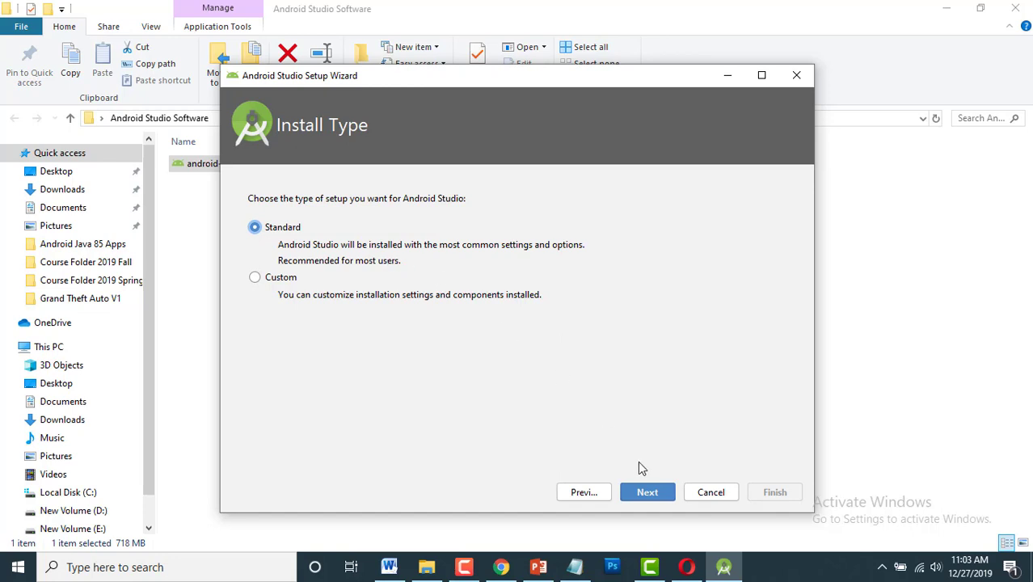
pyautogui.click(650, 491)
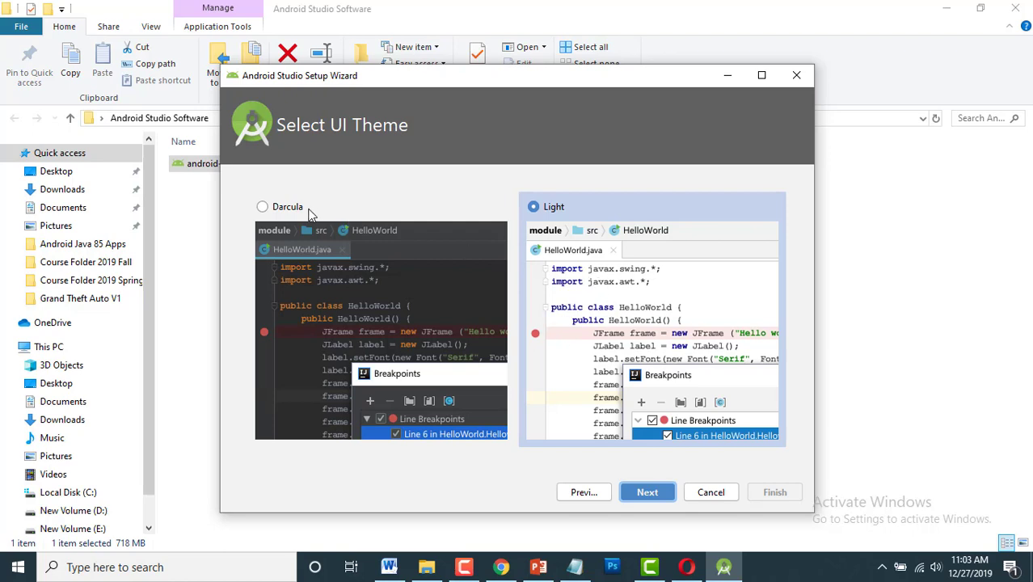
pyautogui.click(648, 493)
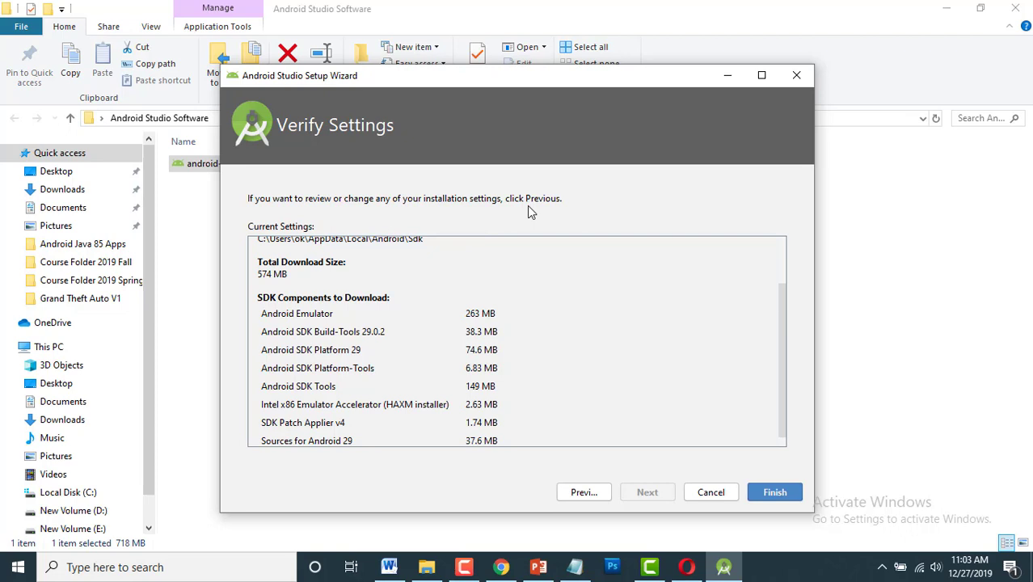
pyautogui.click(774, 492)
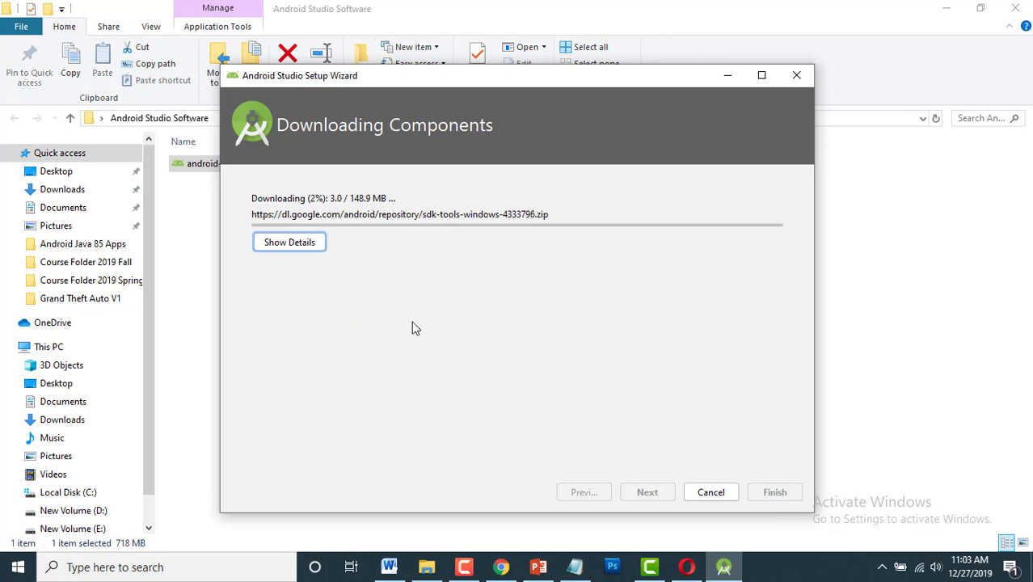
pyautogui.click(306, 246)
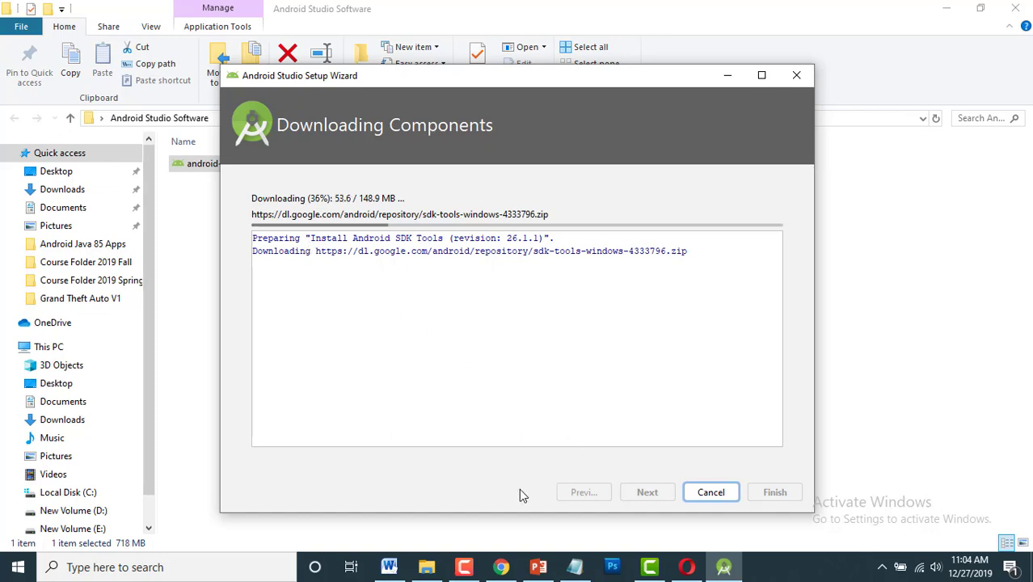
pyautogui.click(463, 568)
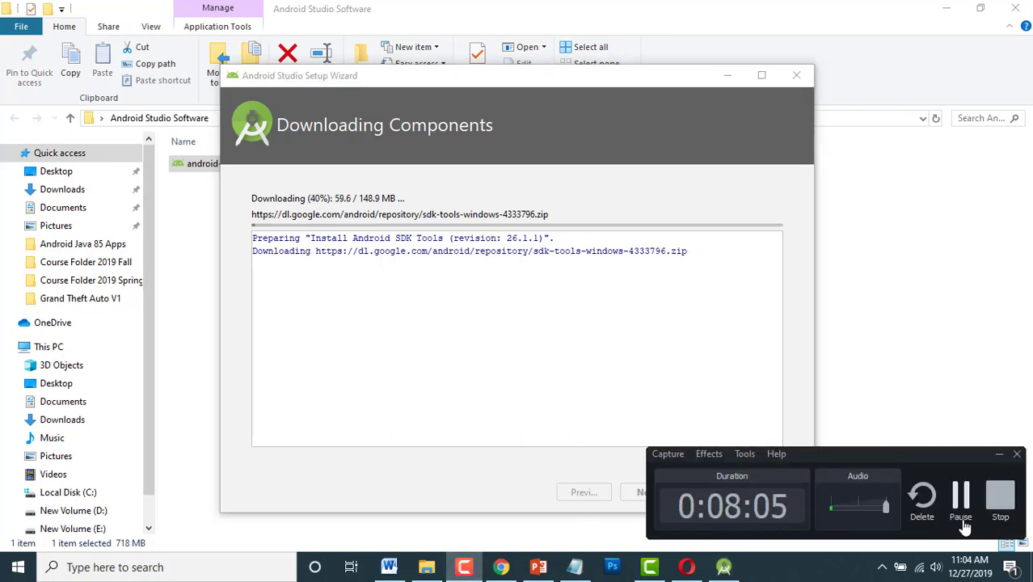
pyautogui.click(962, 505)
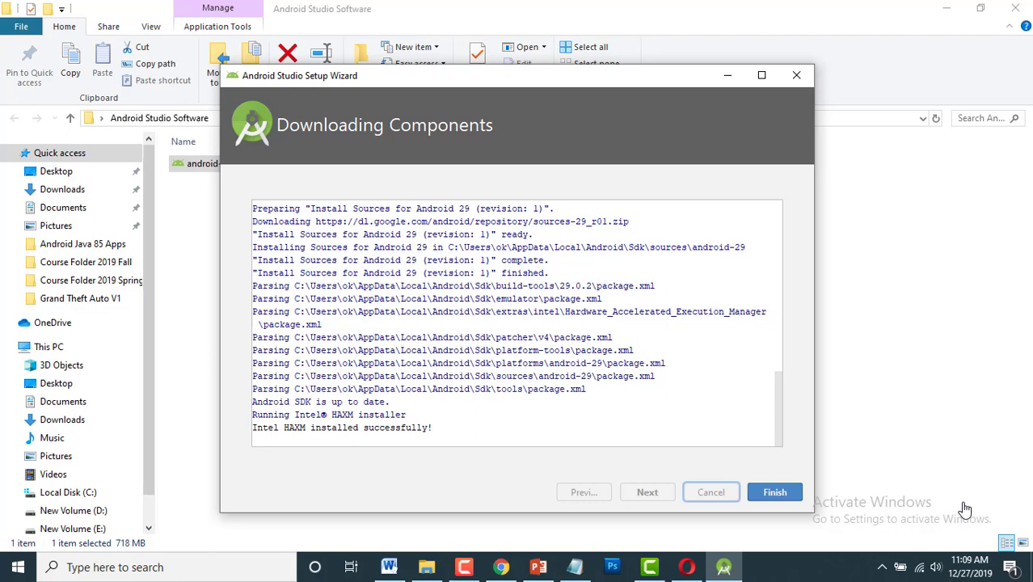
# - Finish the Android Studio Setup Wizard after the SDK components are installed
pyautogui.click(772, 493)
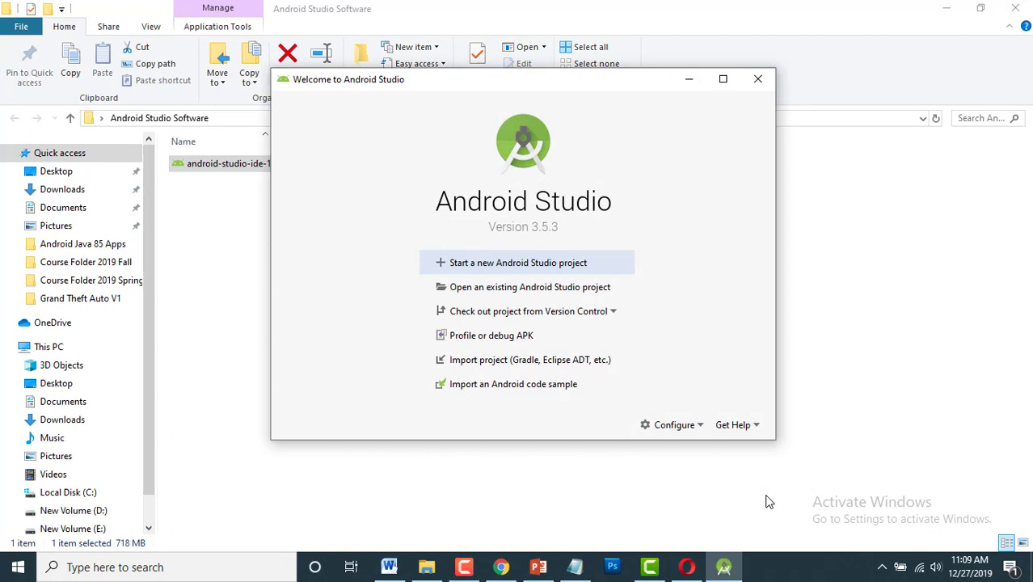
# - Switch to the Word outline, review its topics from What is Android to Installation by highlighting them, and return to Android Studio
pyautogui.click(388, 567)
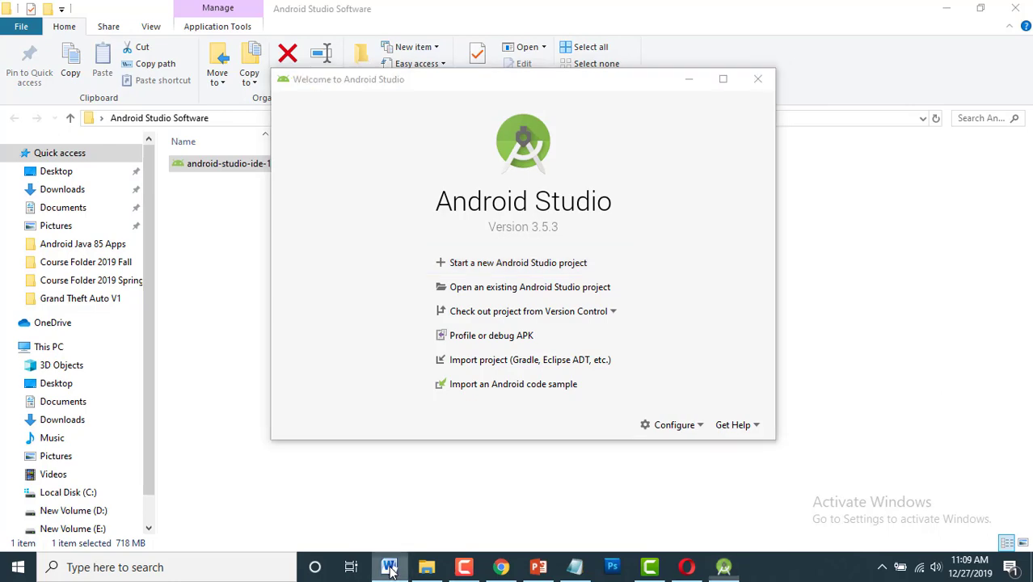
pyautogui.moveTo(348, 212); pyautogui.dragTo(473, 208)
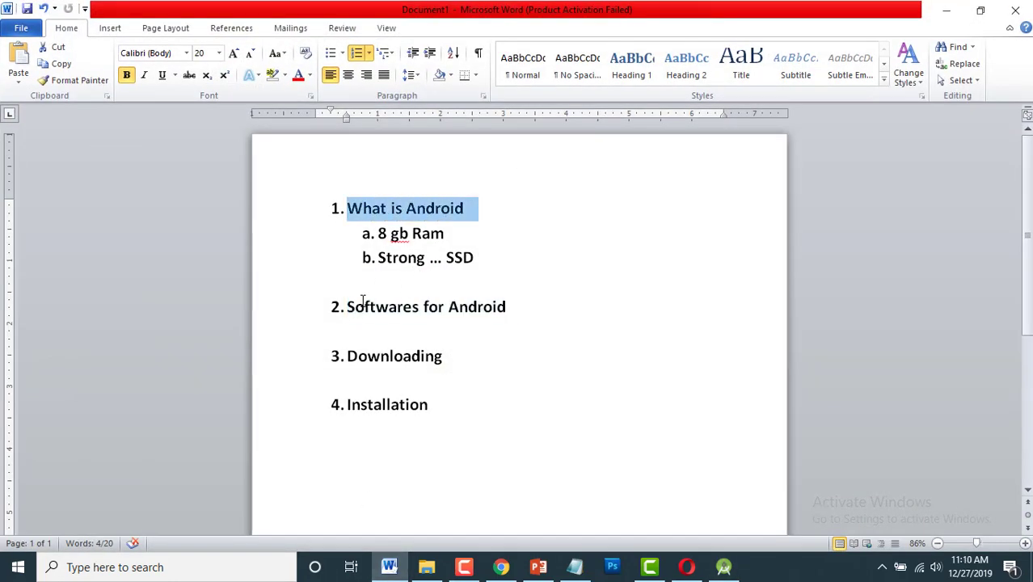
pyautogui.moveTo(347, 305); pyautogui.dragTo(500, 446)
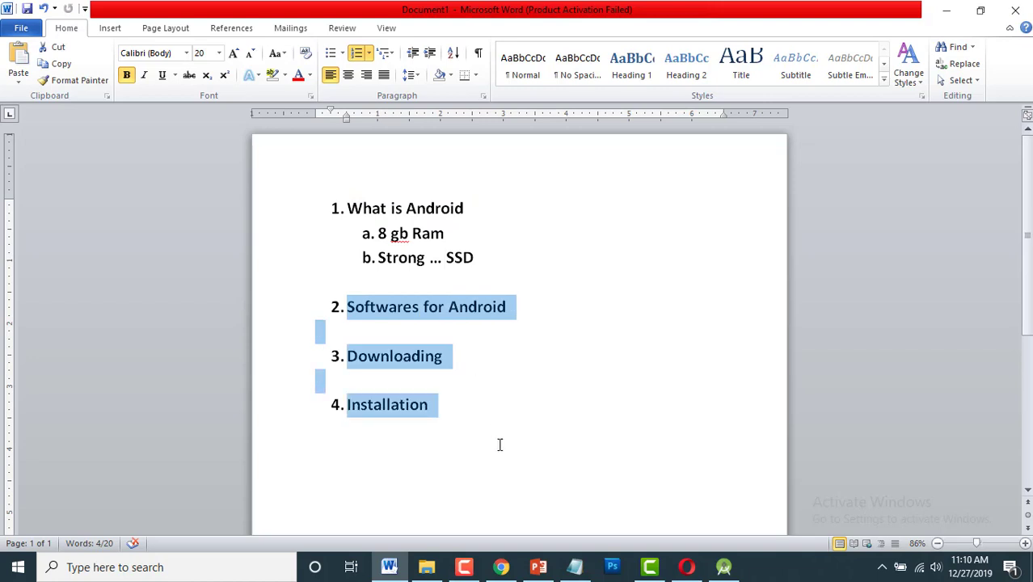
pyautogui.click(947, 10)
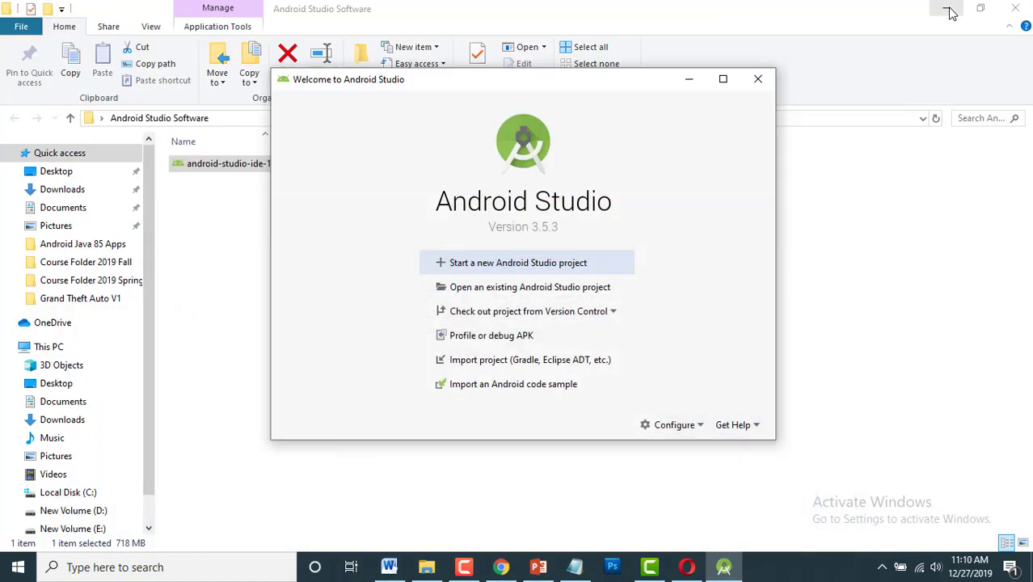
# - Start a new Android Studio project and browse the Phone and Tablet activity templates
pyautogui.click(519, 265)
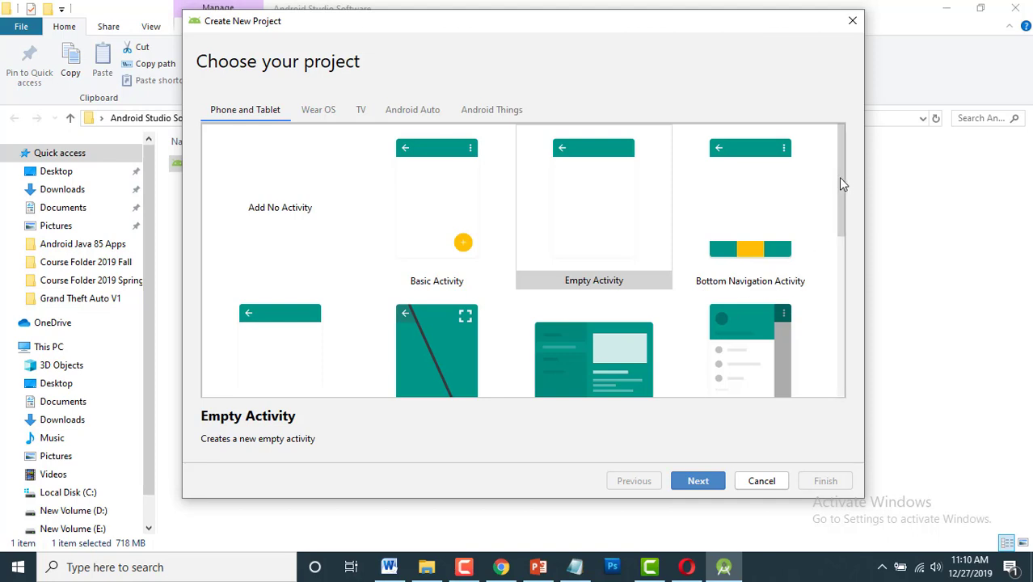
pyautogui.moveTo(839, 178); pyautogui.dragTo(847, 132)
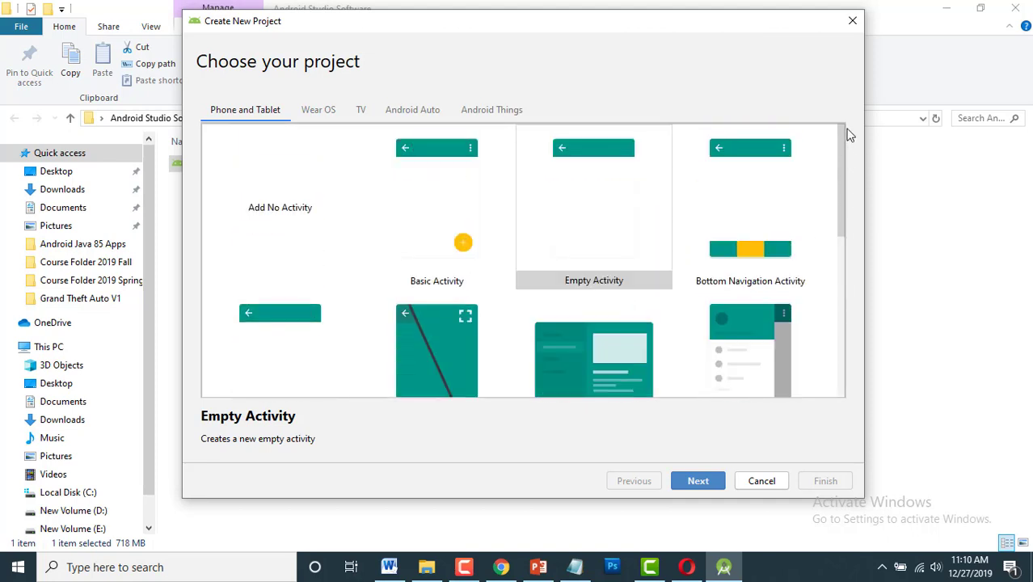